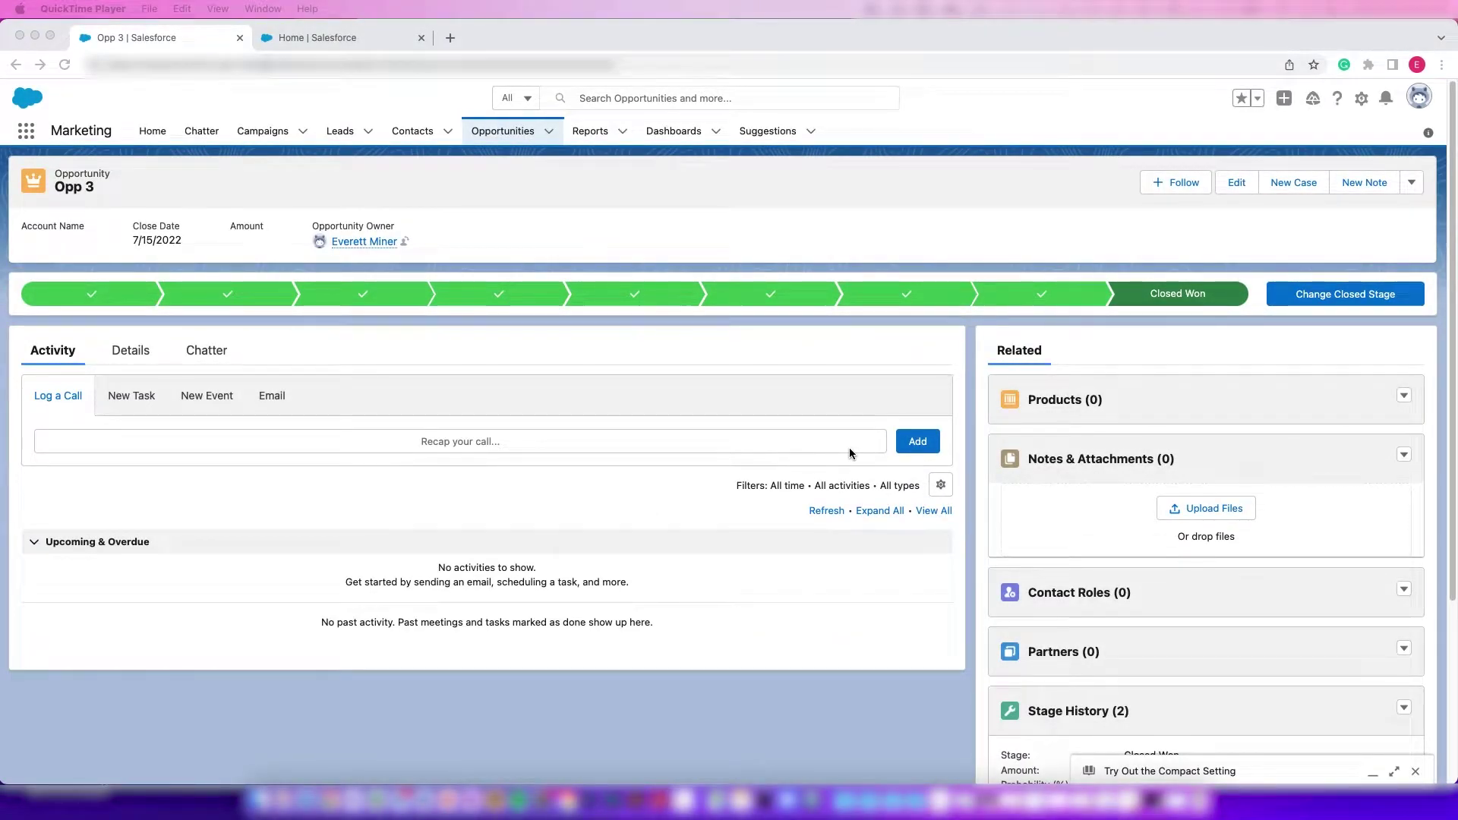
Review Opp 3's details, confirming Stage Closed Won and Delivery/Installation Status In progress
{"action": "left_click", "coordinate": [130, 356]}
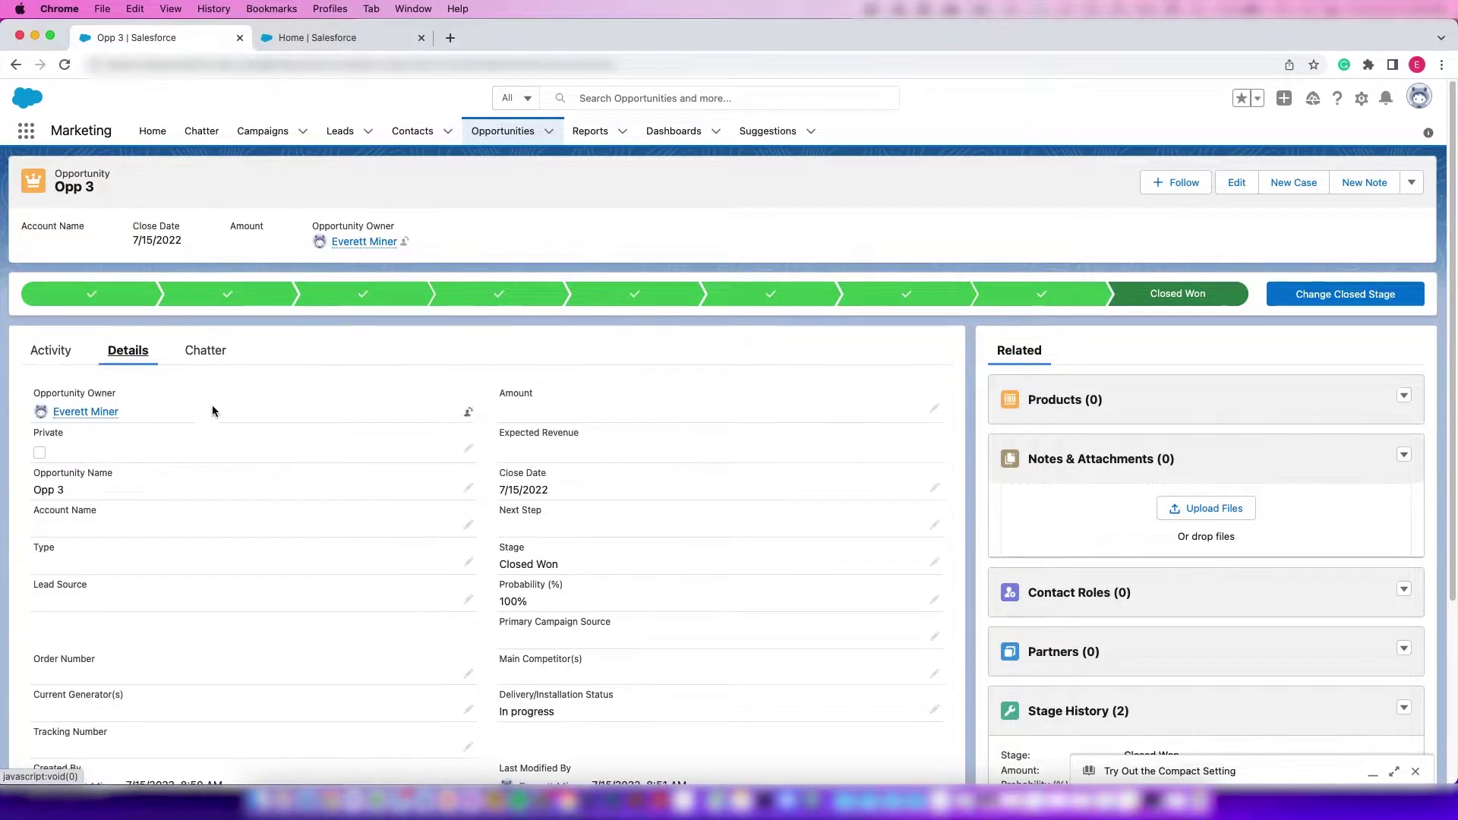
{"action": "scroll", "coordinate": [304, 433], "scroll_direction": "down", "scroll_amount": 3}
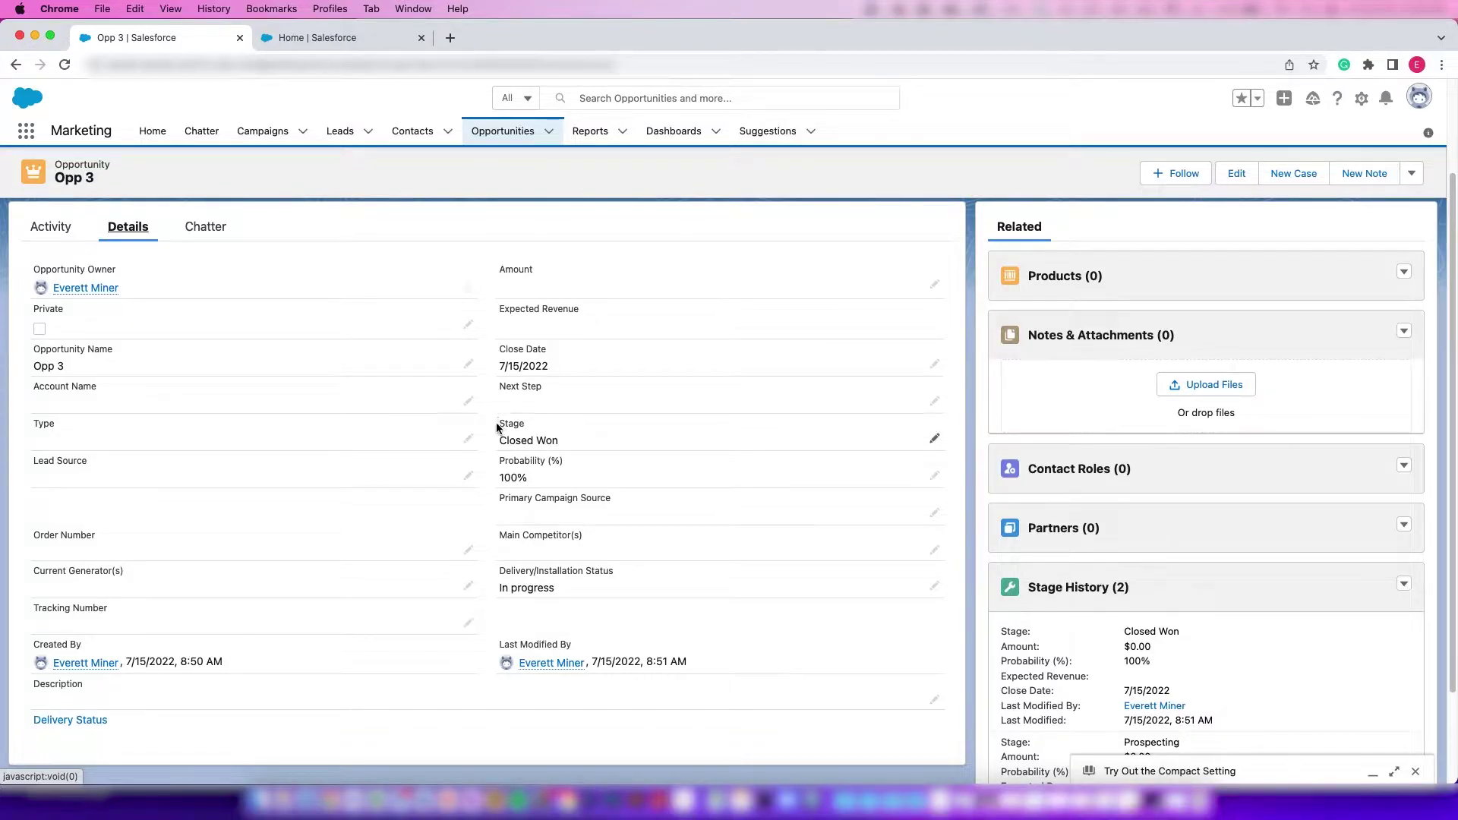
{"action": "scroll", "coordinate": [495, 430], "scroll_direction": "up", "scroll_amount": 1}
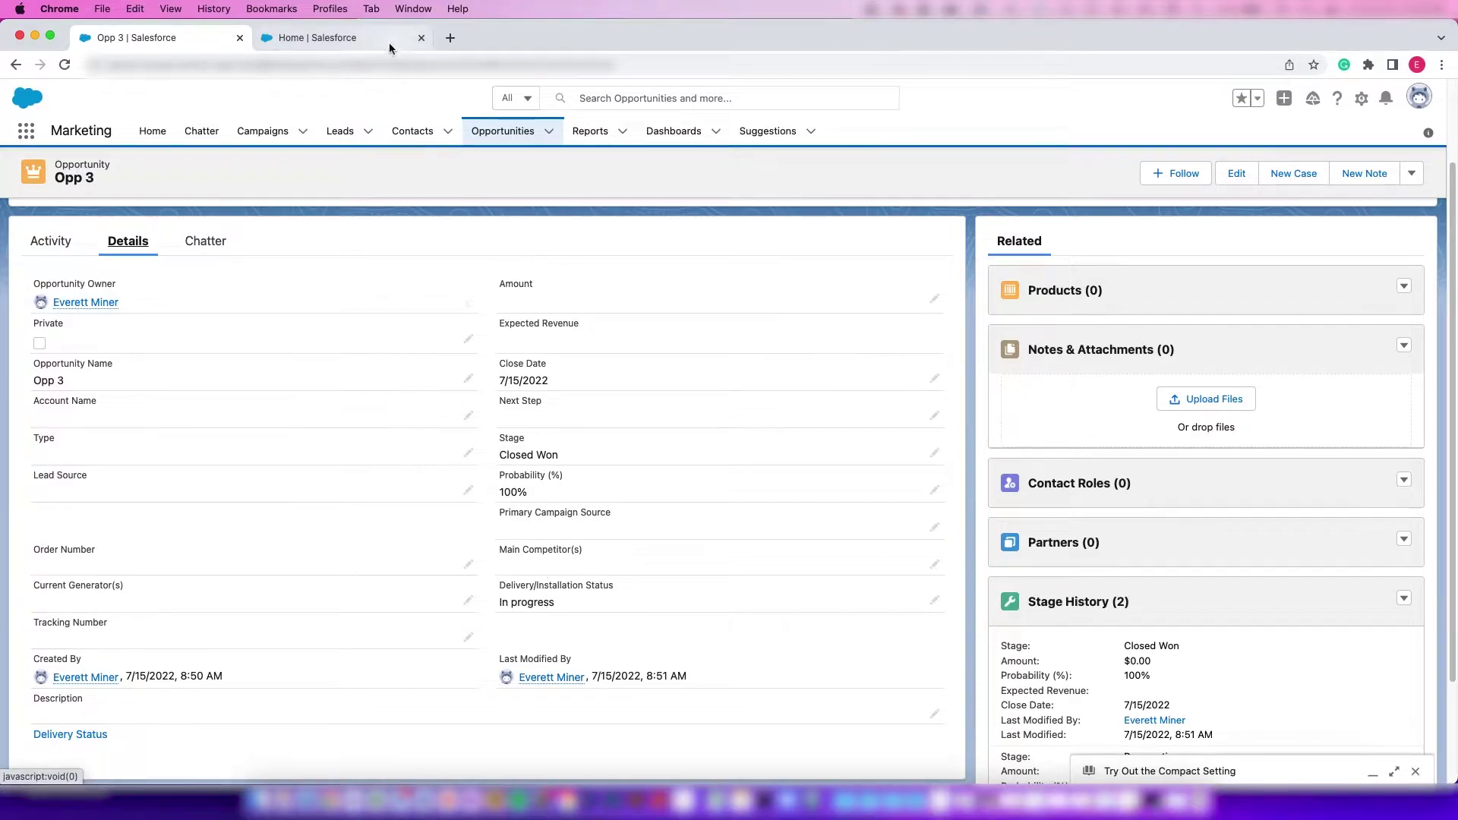
{"action": "left_click", "coordinate": [317, 37]}
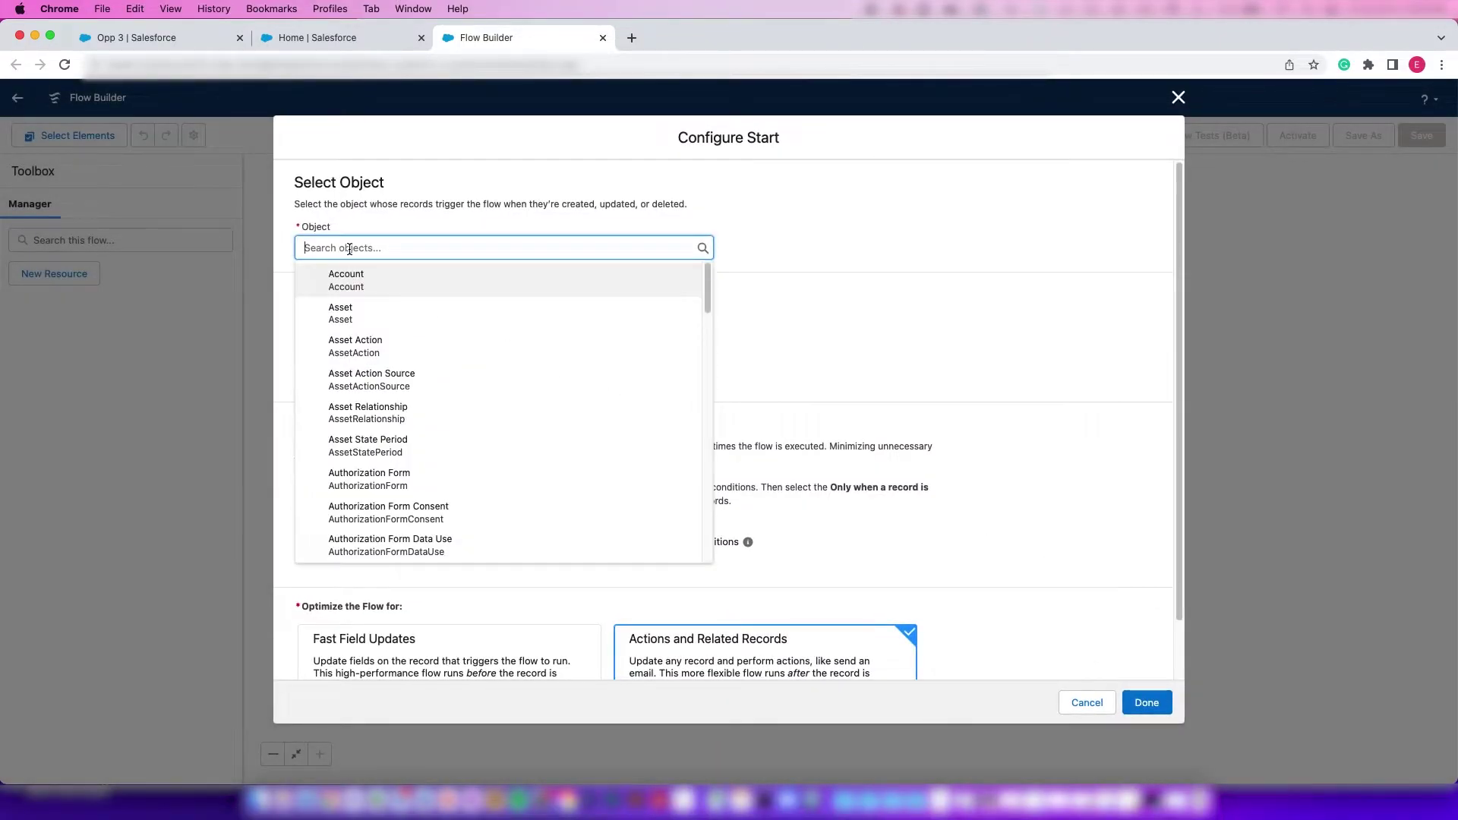
Set the flow to trigger when an Opportunity record is created or updated
{"action": "type", "text": "Opp"}
{"action": "left_click", "coordinate": [355, 275]}
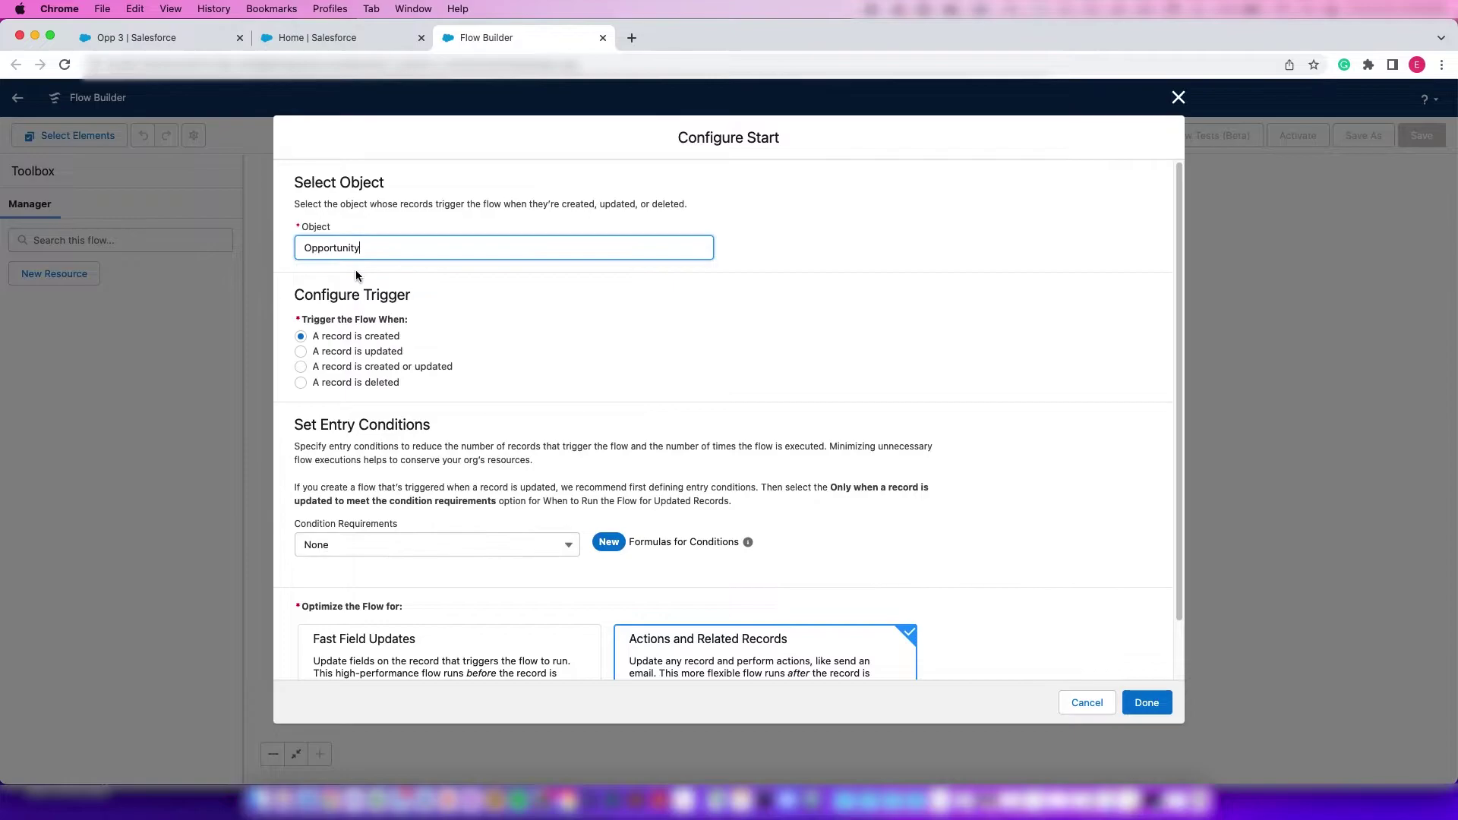
{"action": "left_click", "coordinate": [300, 367]}
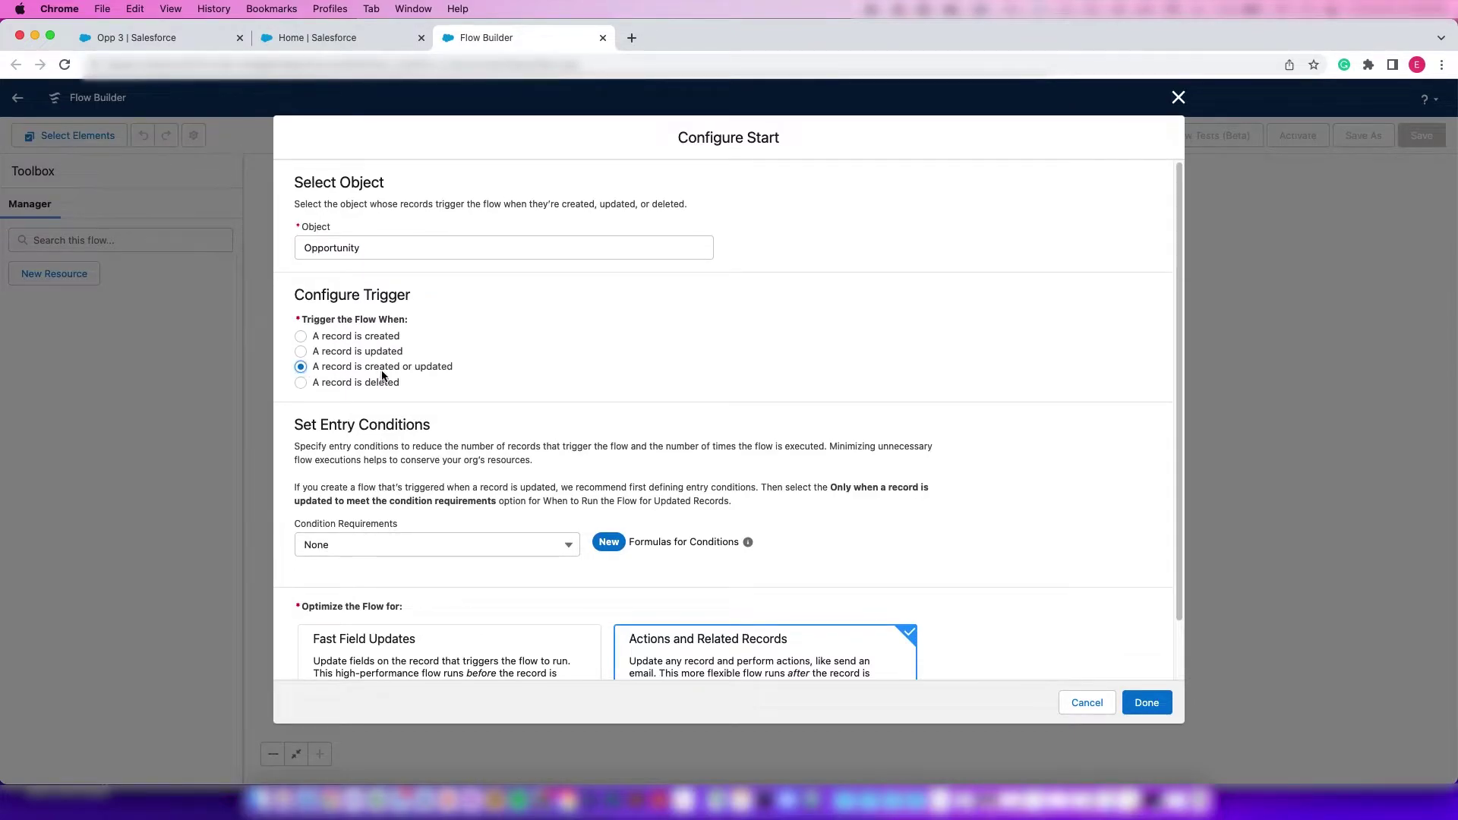
{"action": "scroll", "coordinate": [384, 376], "scroll_direction": "down", "scroll_amount": 2}
Add the entry condition 'All Conditions Are Met': StageName Equals Closed Won
{"action": "left_click", "coordinate": [405, 490]}
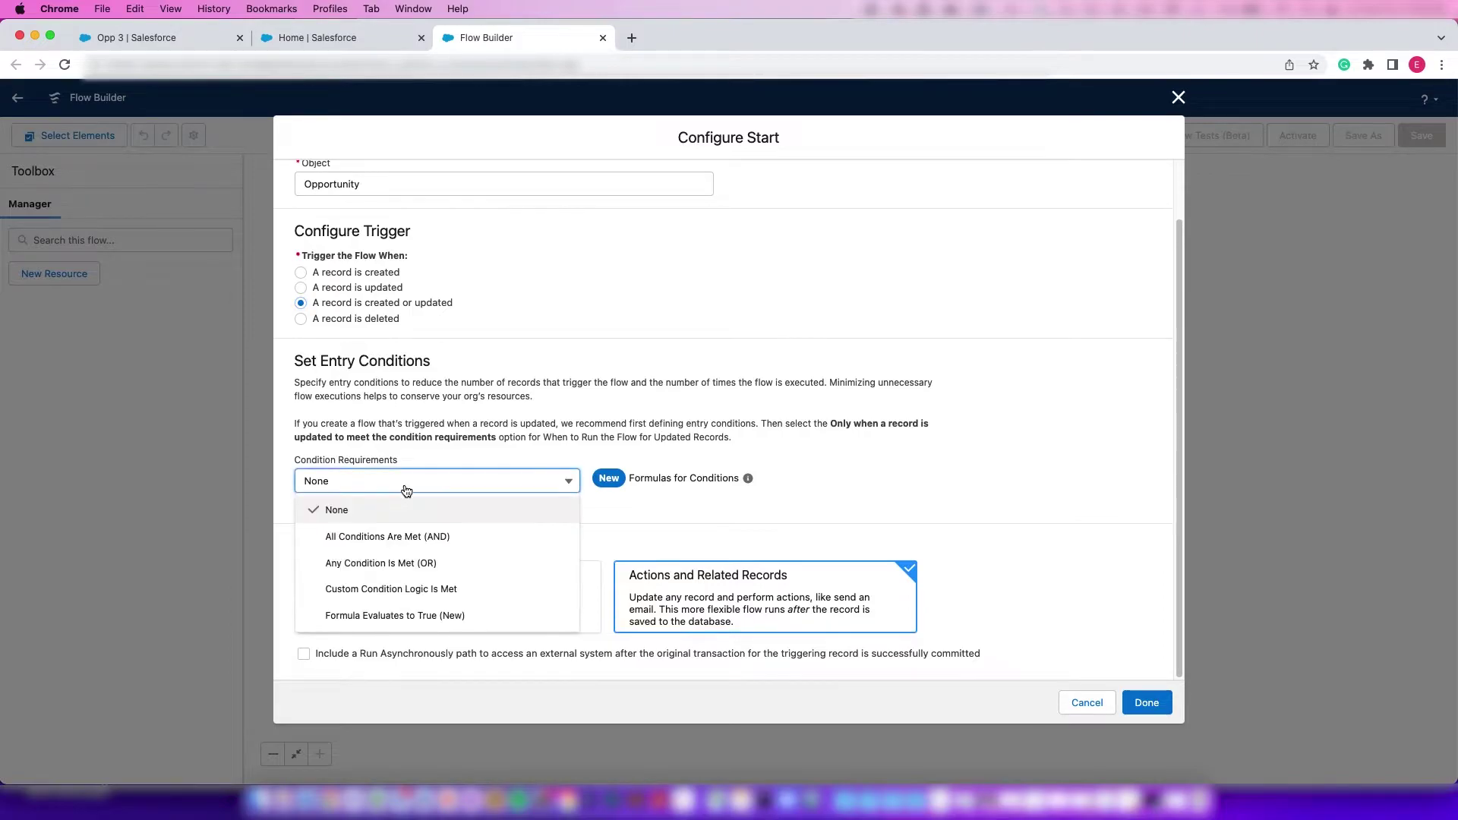
{"action": "left_click", "coordinate": [417, 537]}
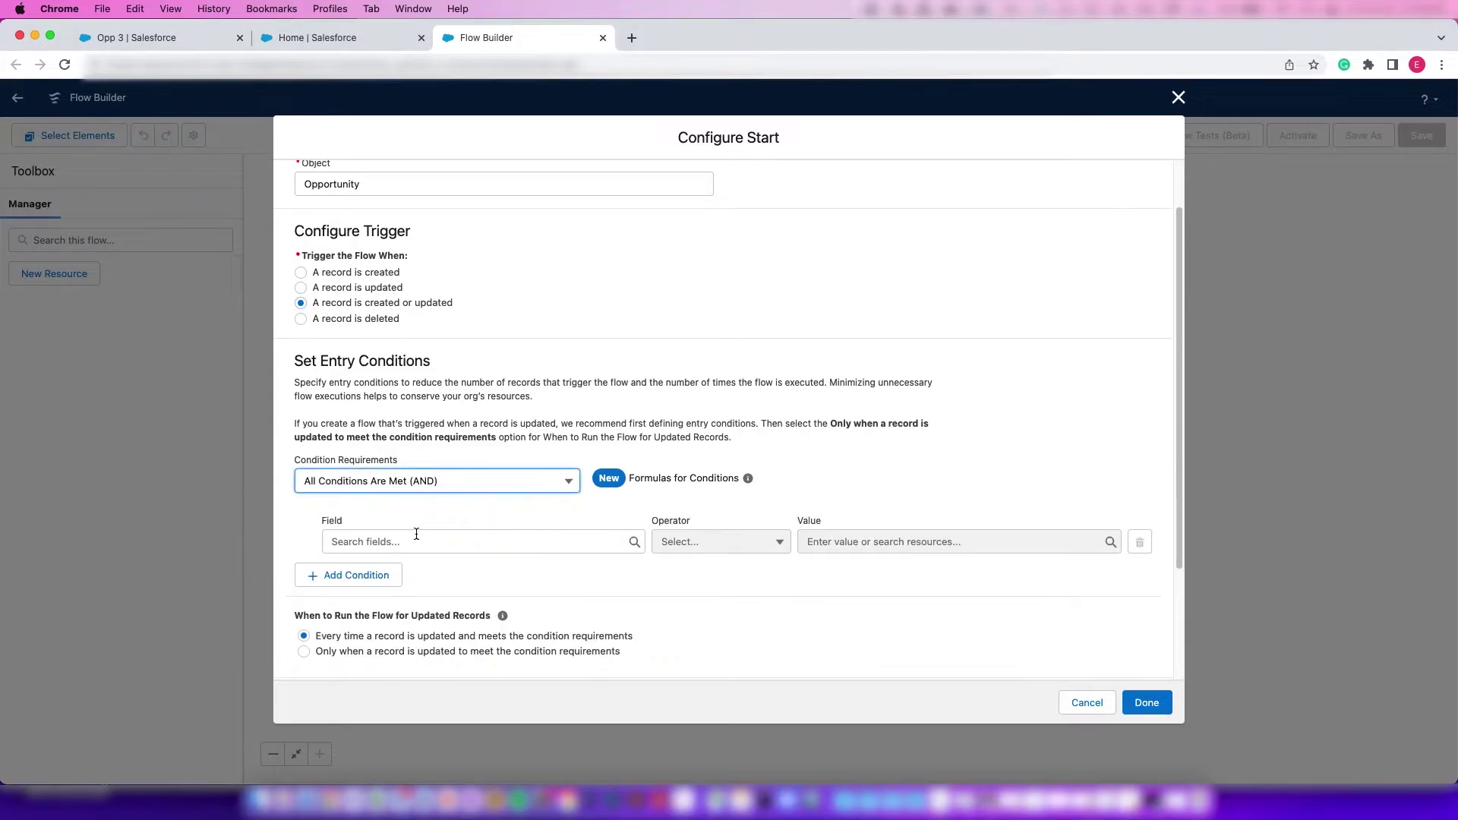
{"action": "left_click", "coordinate": [418, 542]}
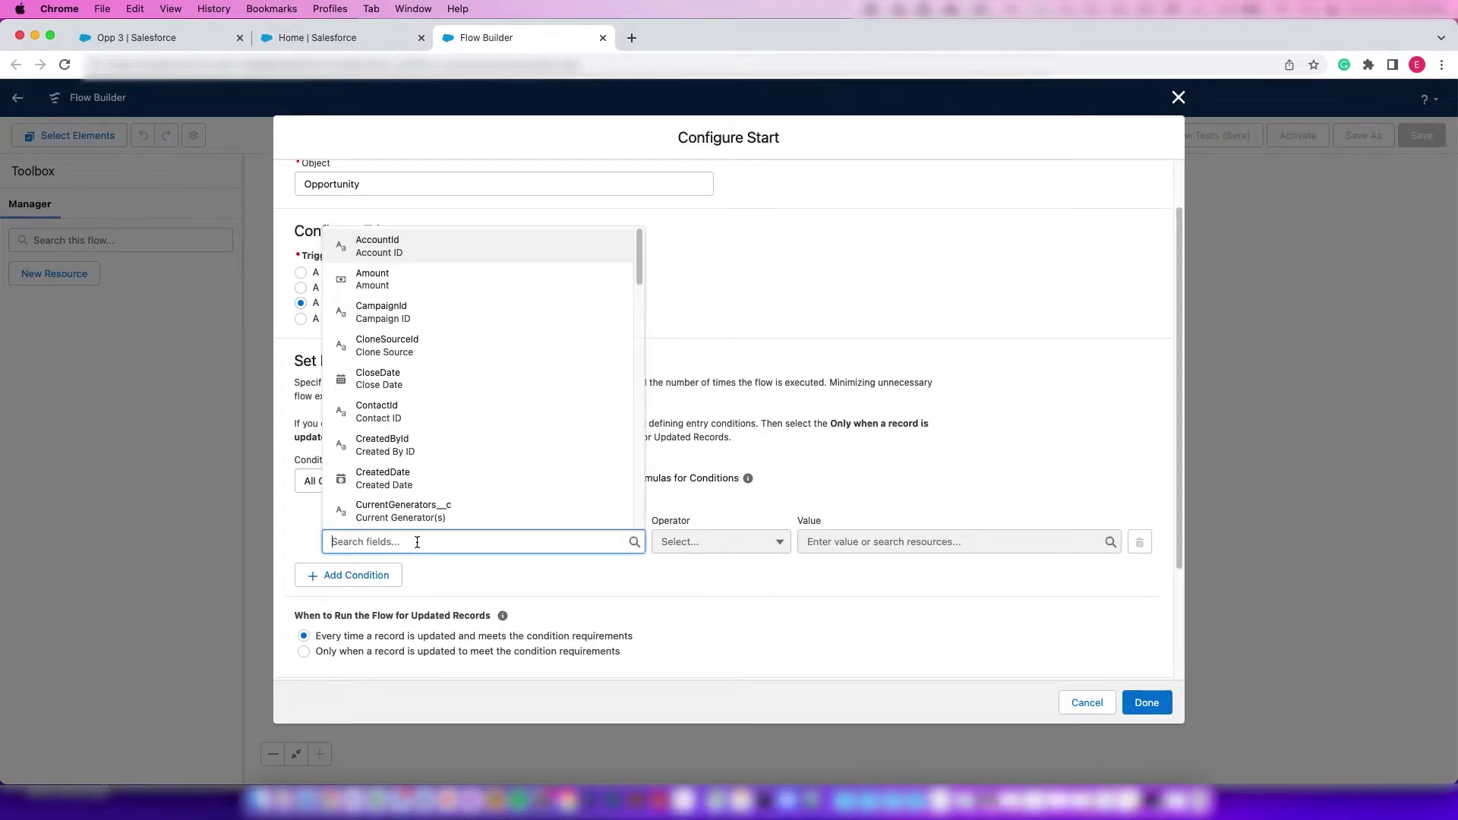
{"action": "type", "text": "stage"}
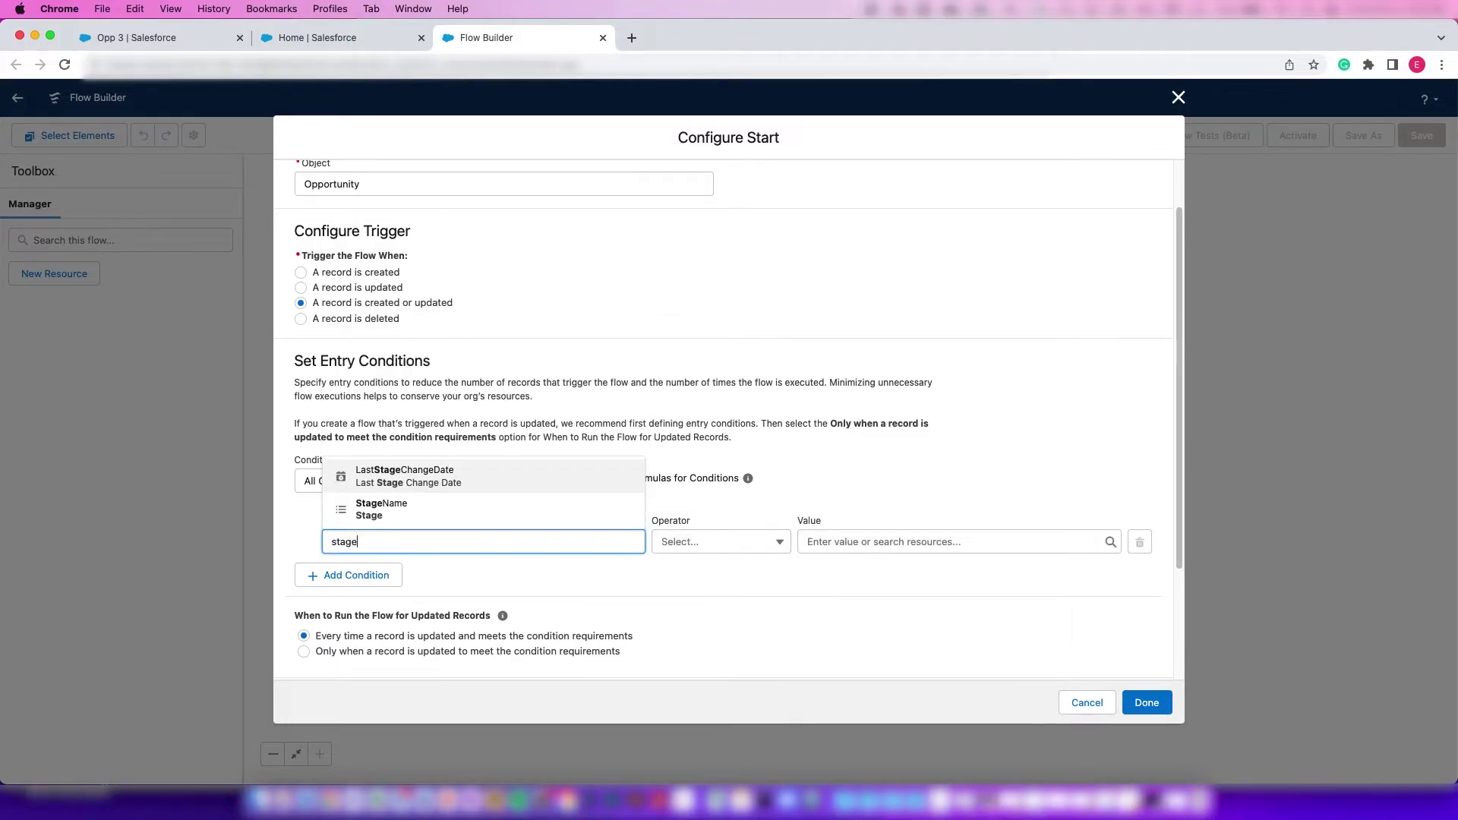
{"action": "left_click", "coordinate": [398, 510]}
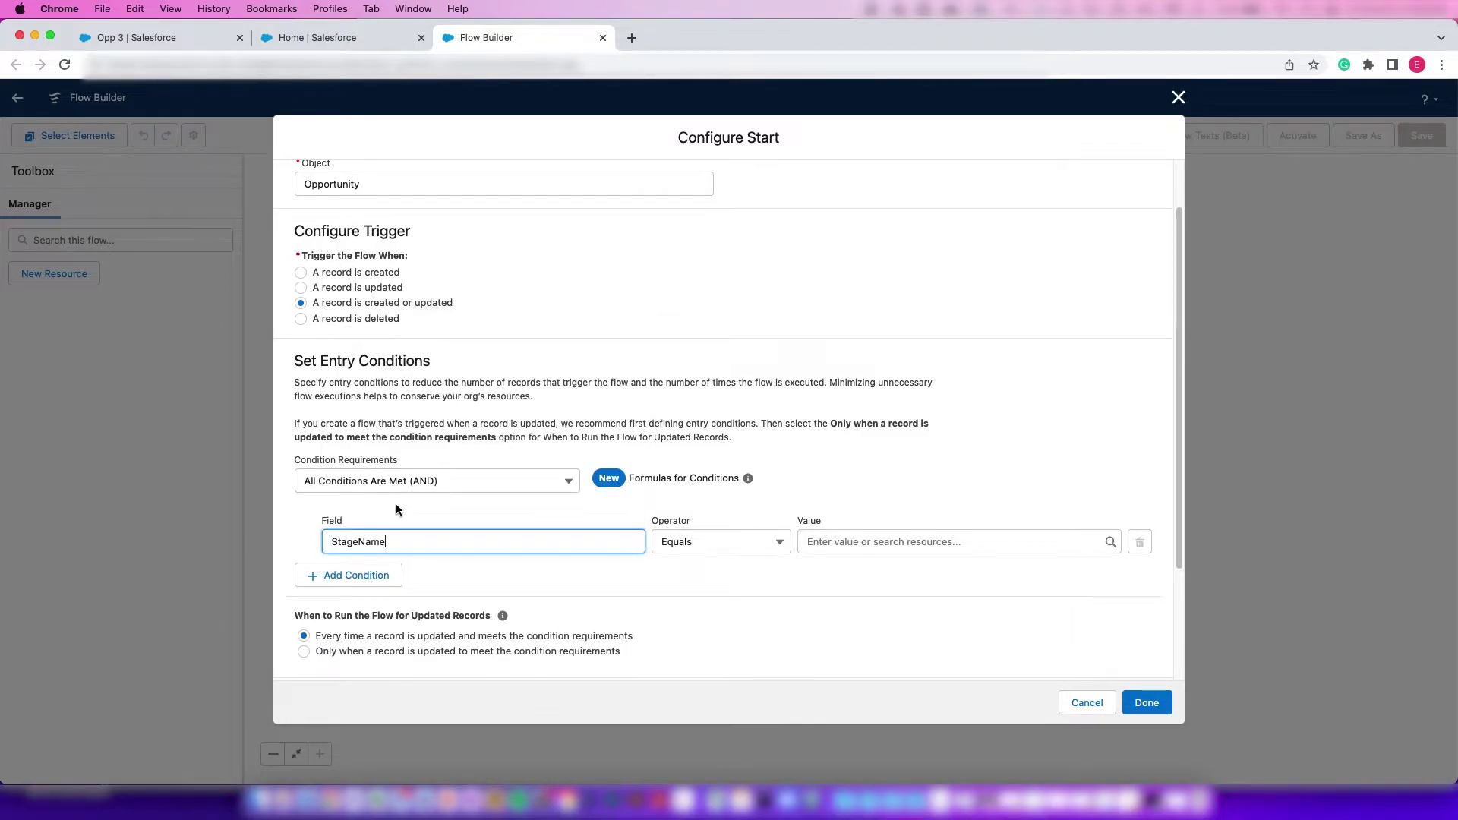
{"action": "left_click", "coordinate": [866, 542]}
{"action": "scroll", "coordinate": [873, 379], "scroll_direction": "down", "scroll_amount": 3}
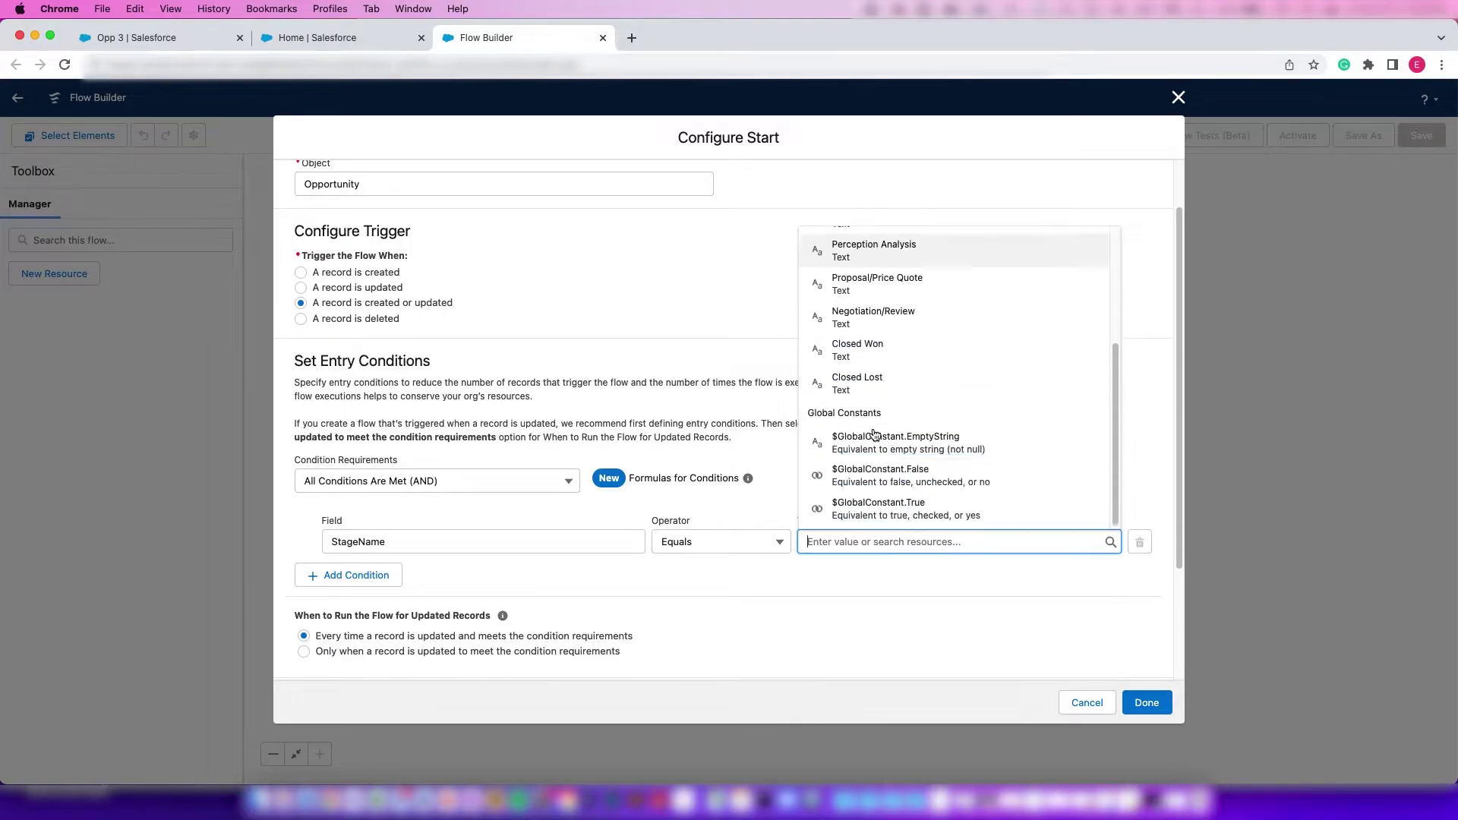
{"action": "left_click", "coordinate": [864, 349]}
{"action": "scroll", "coordinate": [846, 363], "scroll_direction": "down", "scroll_amount": 3}
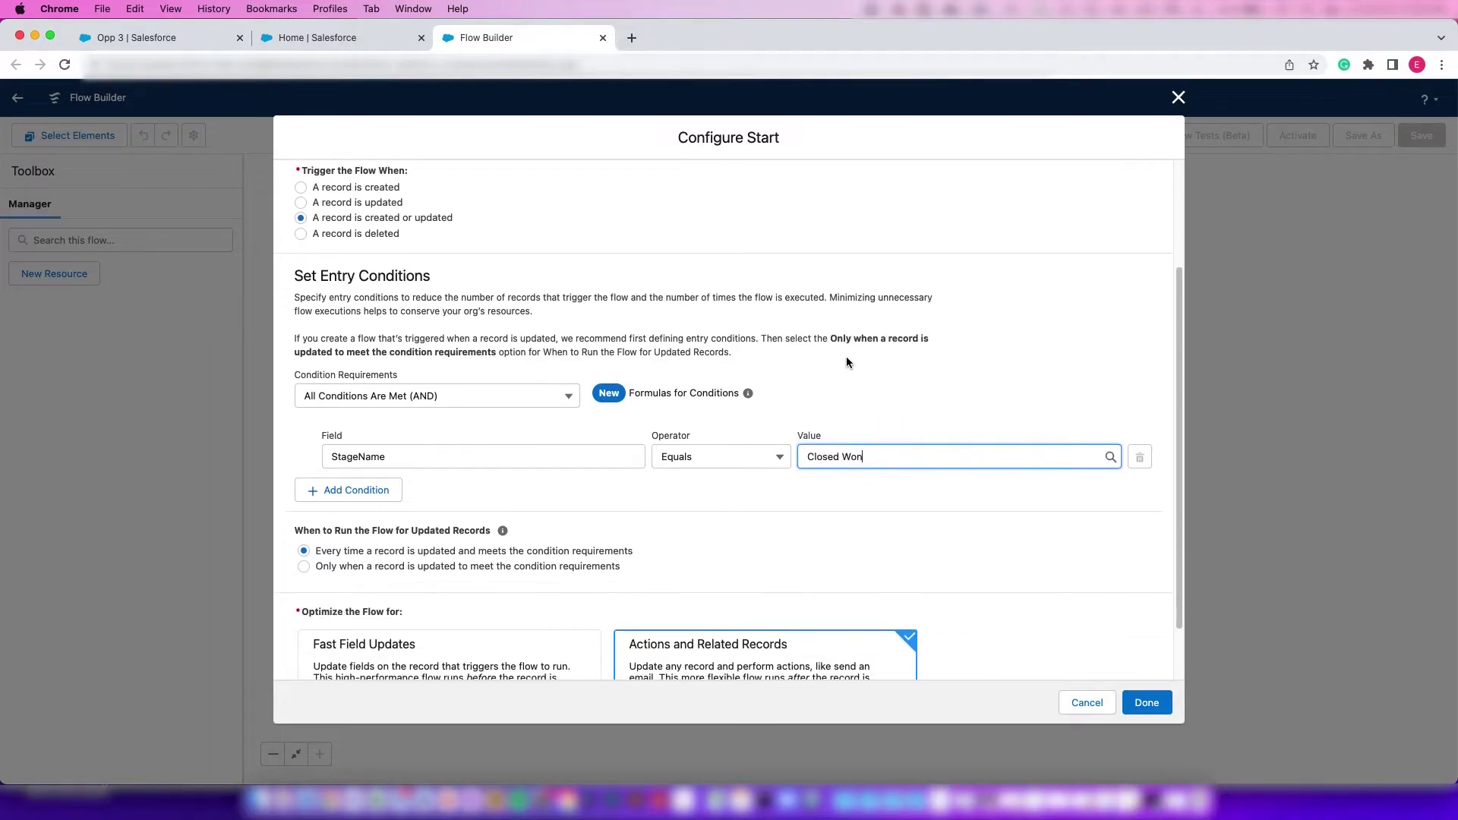
{"action": "scroll", "coordinate": [612, 416], "scroll_direction": "down", "scroll_amount": 2}
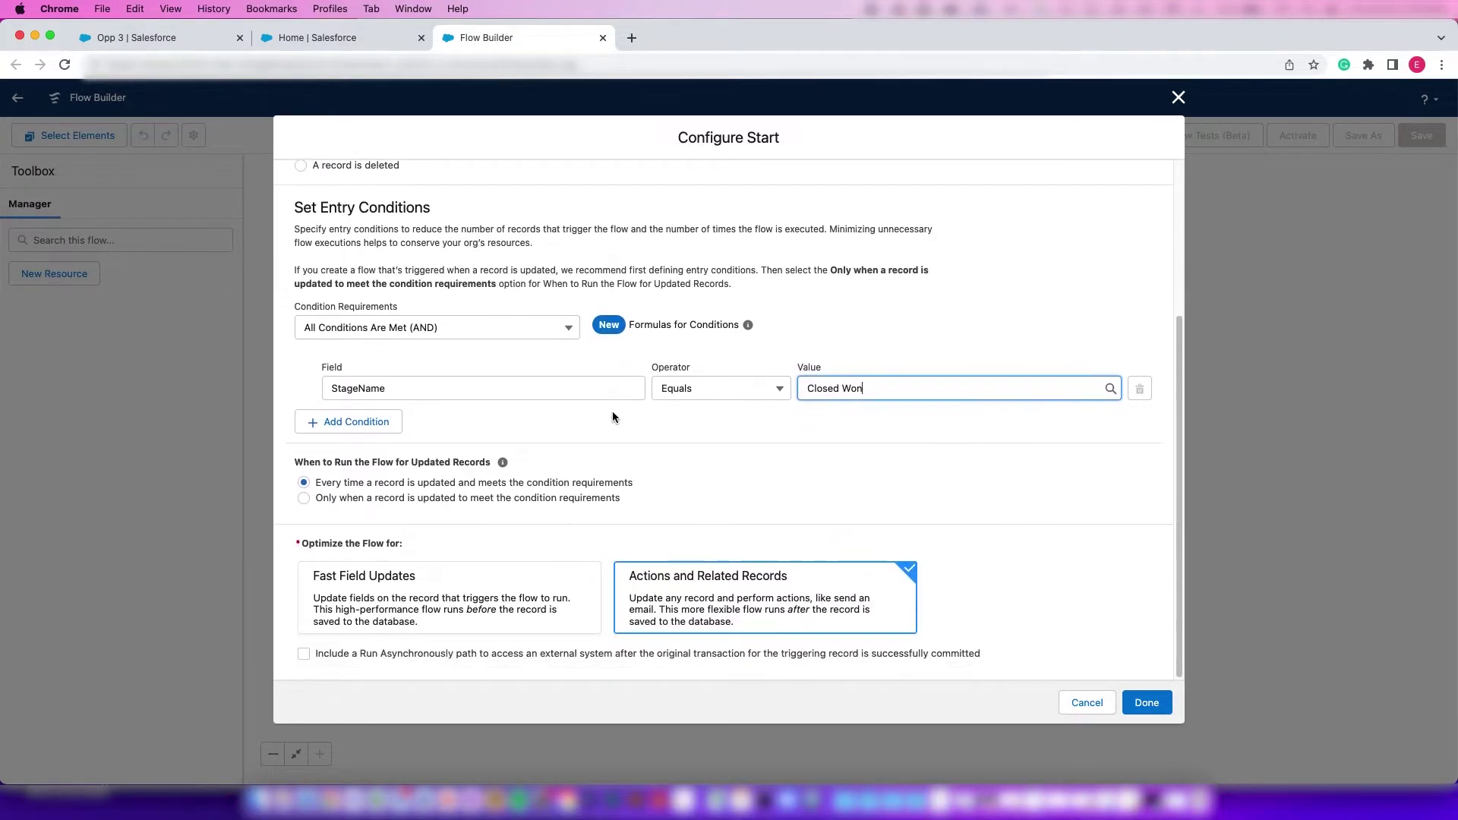
Add an Update Triggering Record element labelled 'Update Delivery to In Progress on Closed Won'
{"action": "left_click", "coordinate": [1144, 704]}
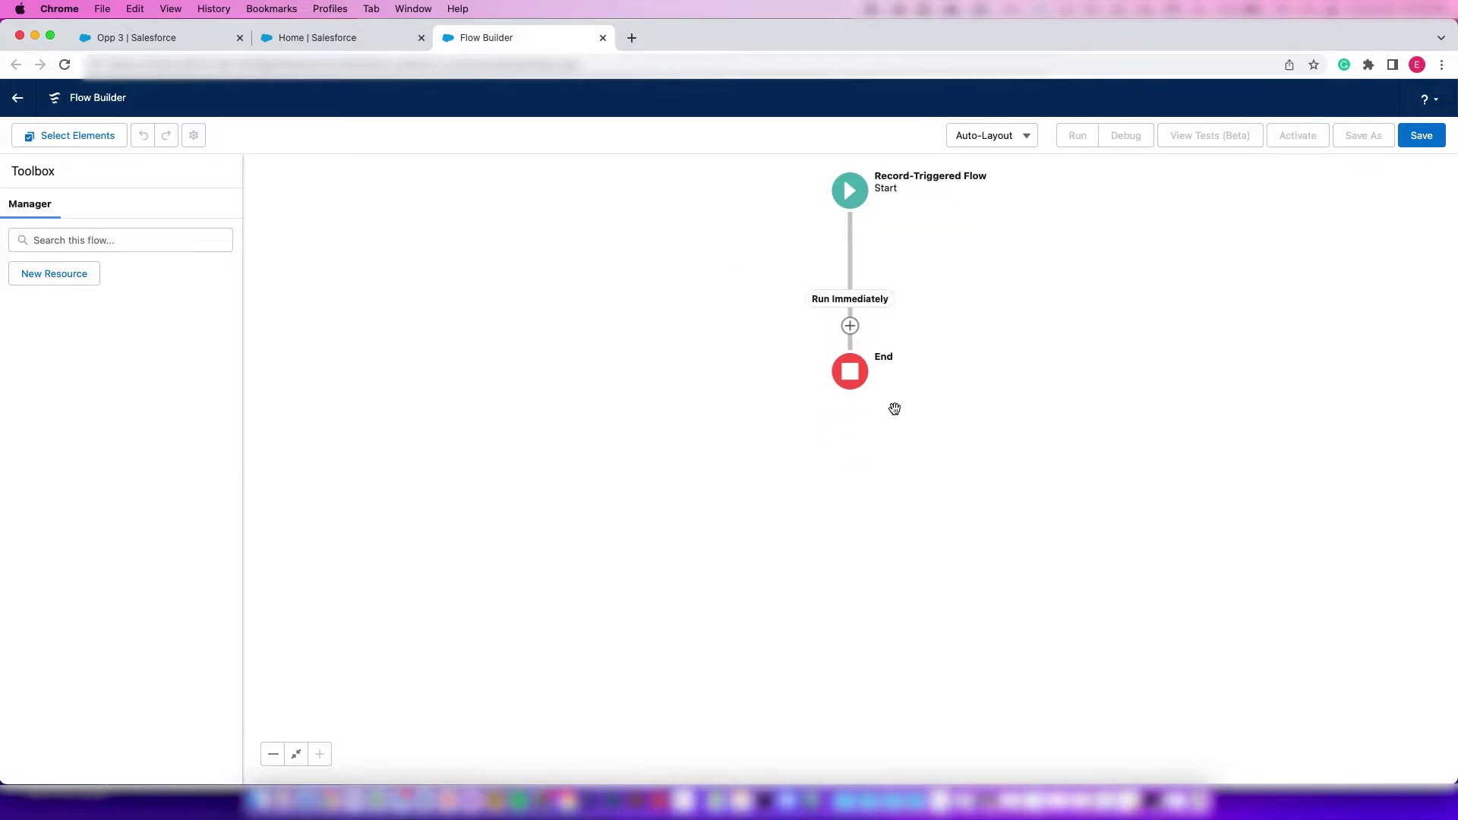
{"action": "left_click", "coordinate": [850, 256]}
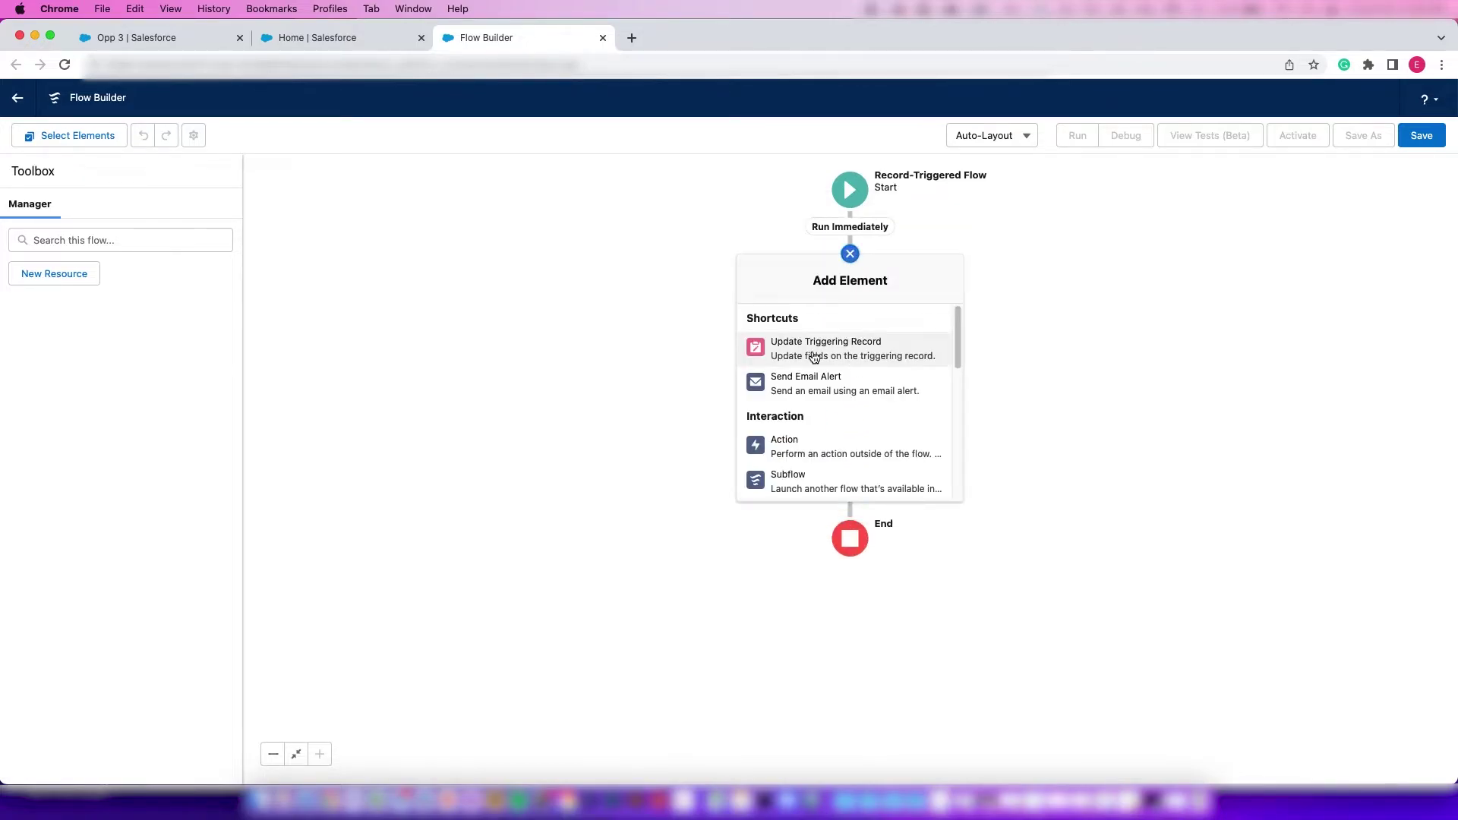
{"action": "left_click", "coordinate": [853, 350]}
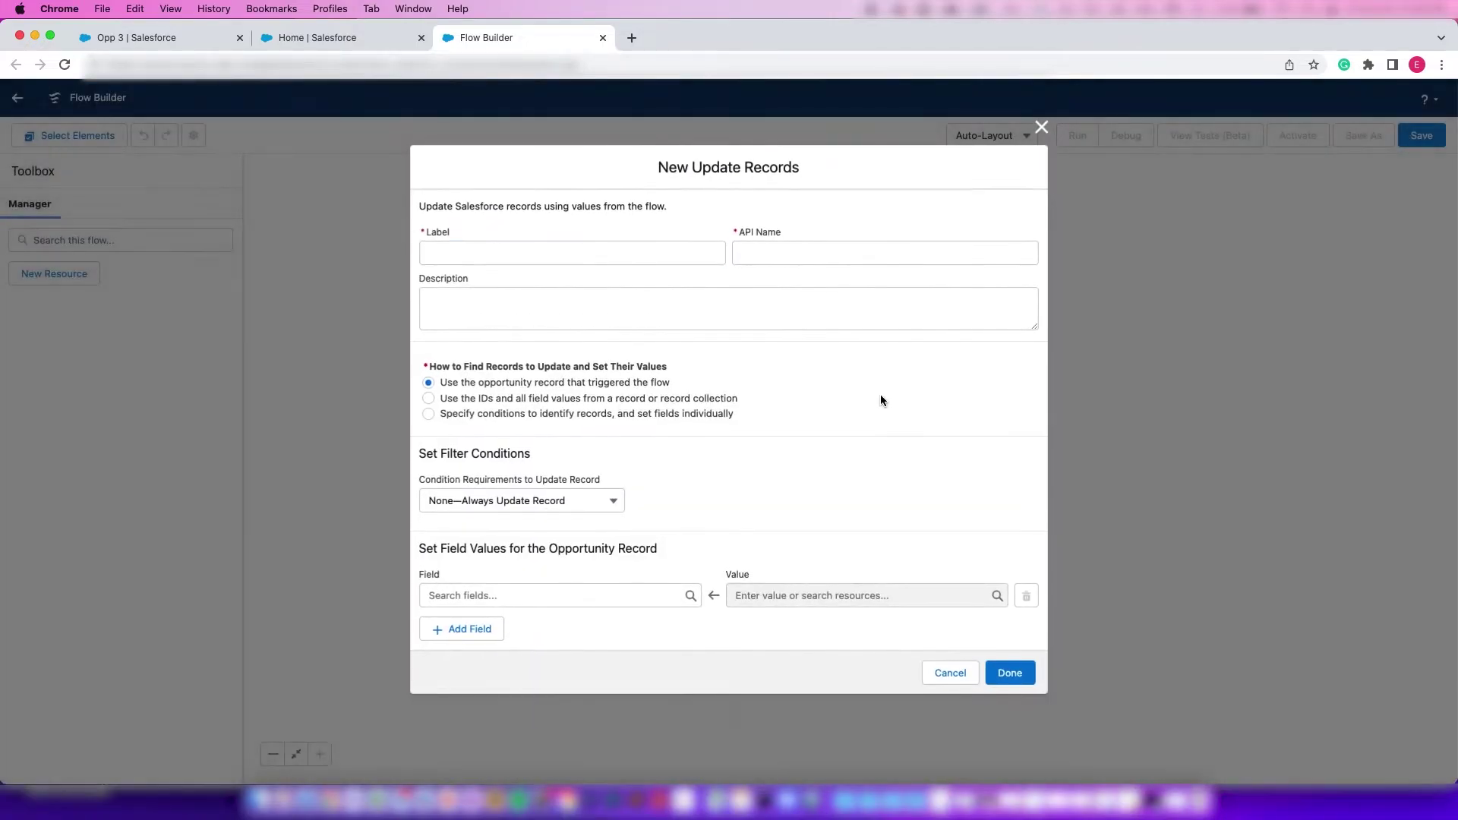
{"action": "type", "text": "Update"}
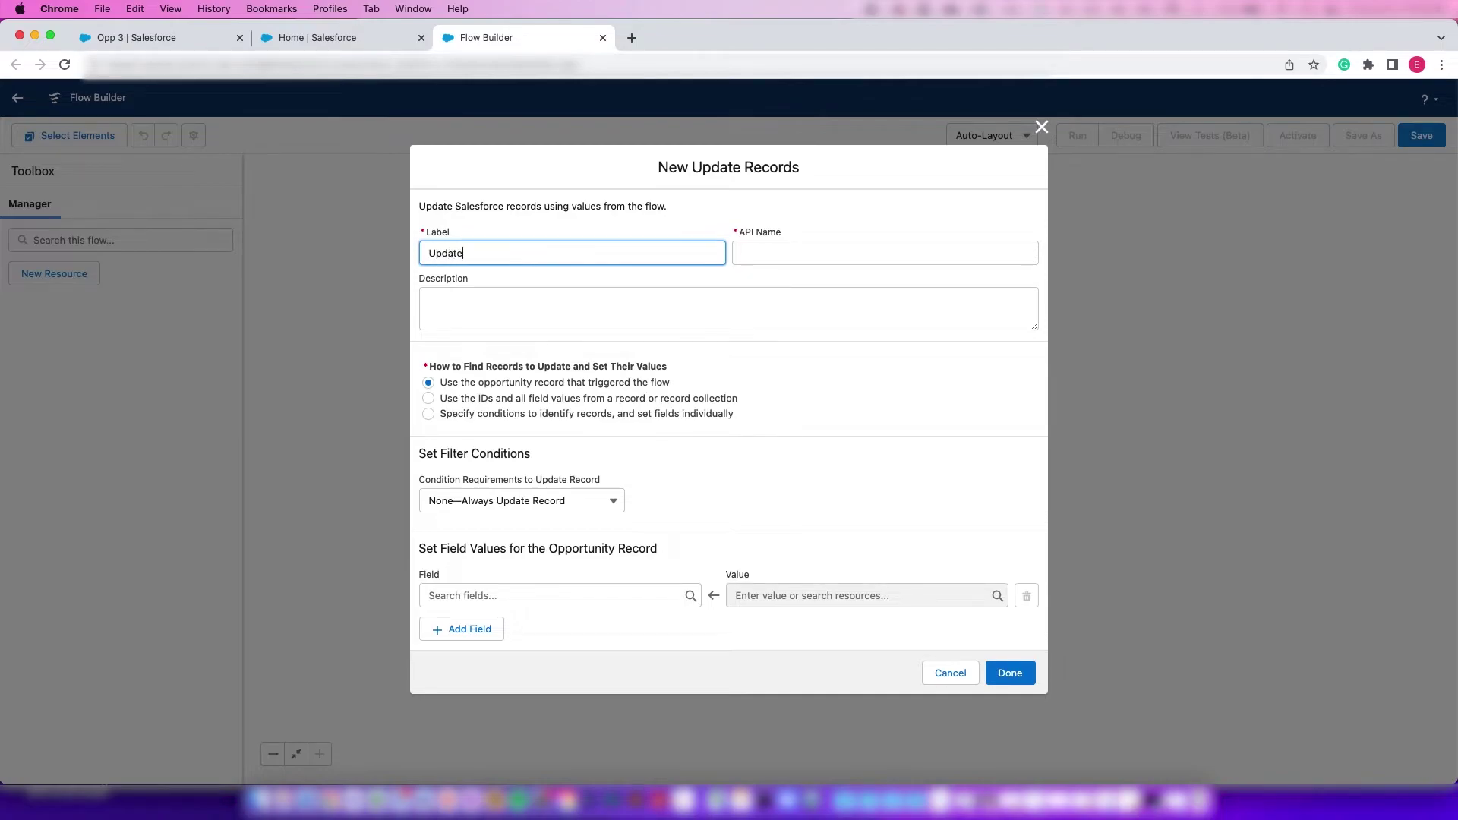
{"action": "type", "text": " Delivery to In Progress on Closed Won"}
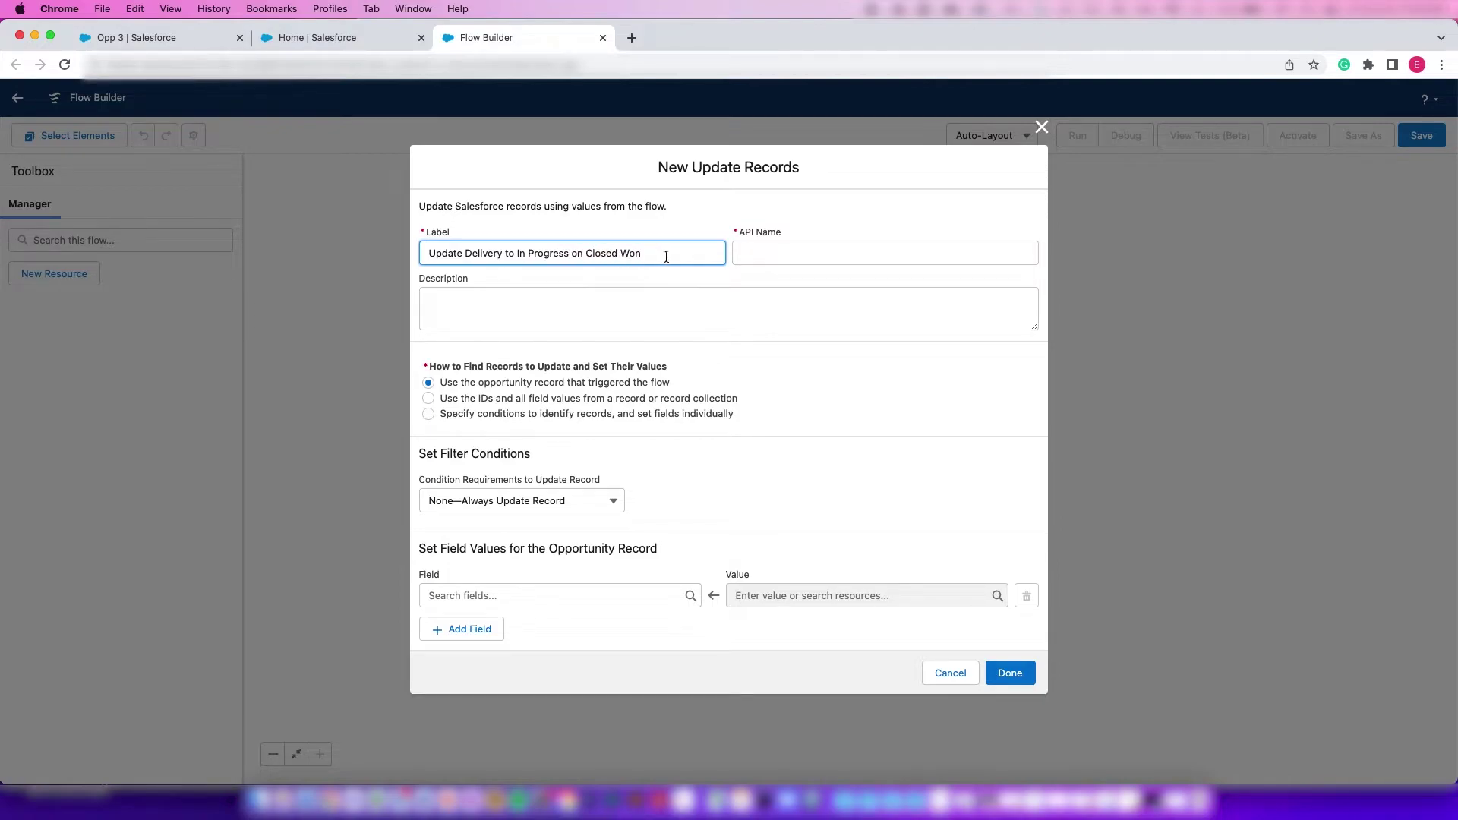
{"action": "key", "text": "Tab"}
{"action": "left_click", "coordinate": [676, 358]}
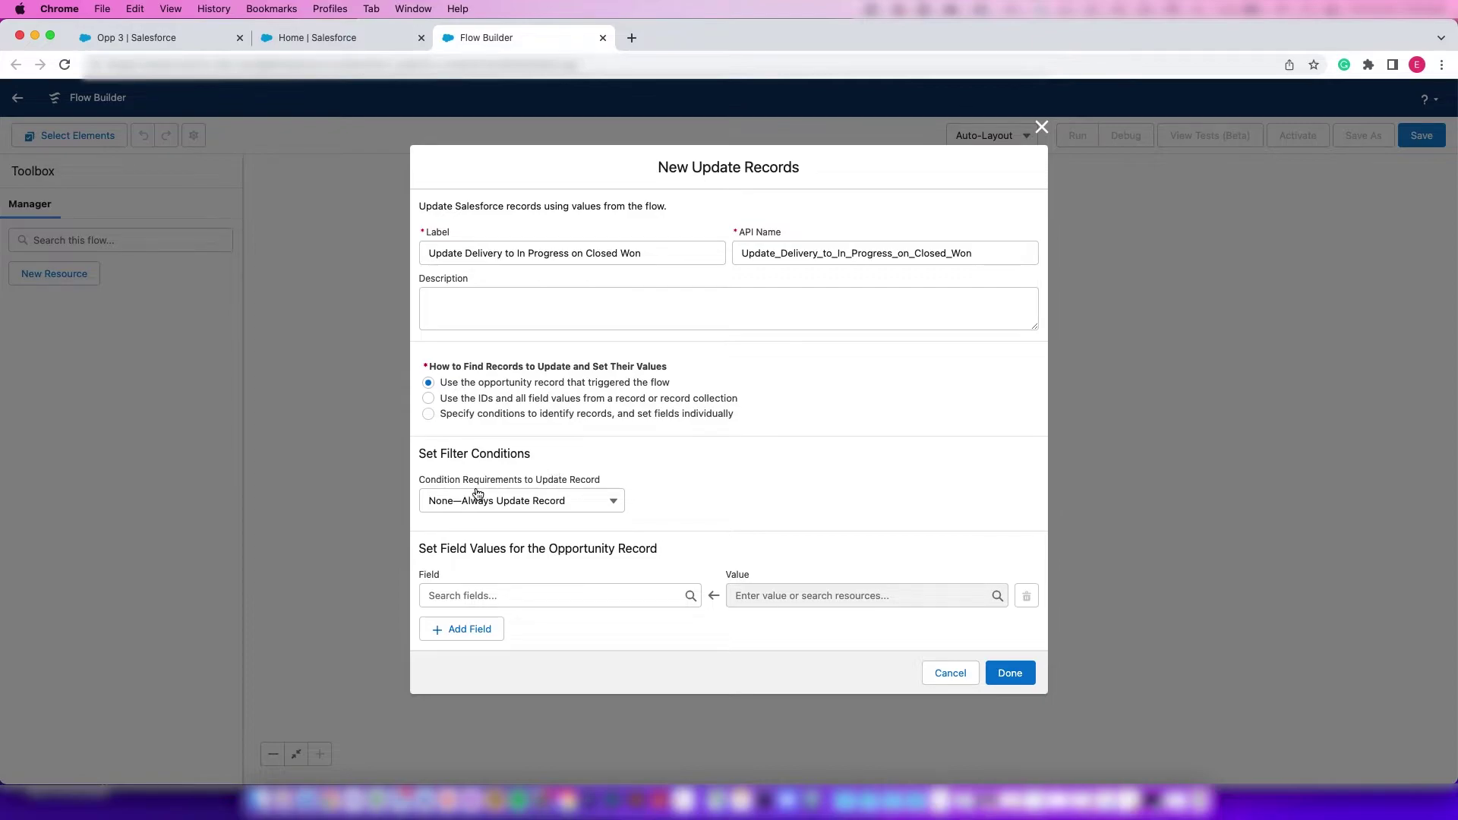
Make the update set DeliveryInstallationStatus__c to In progress
{"action": "left_click", "coordinate": [573, 595]}
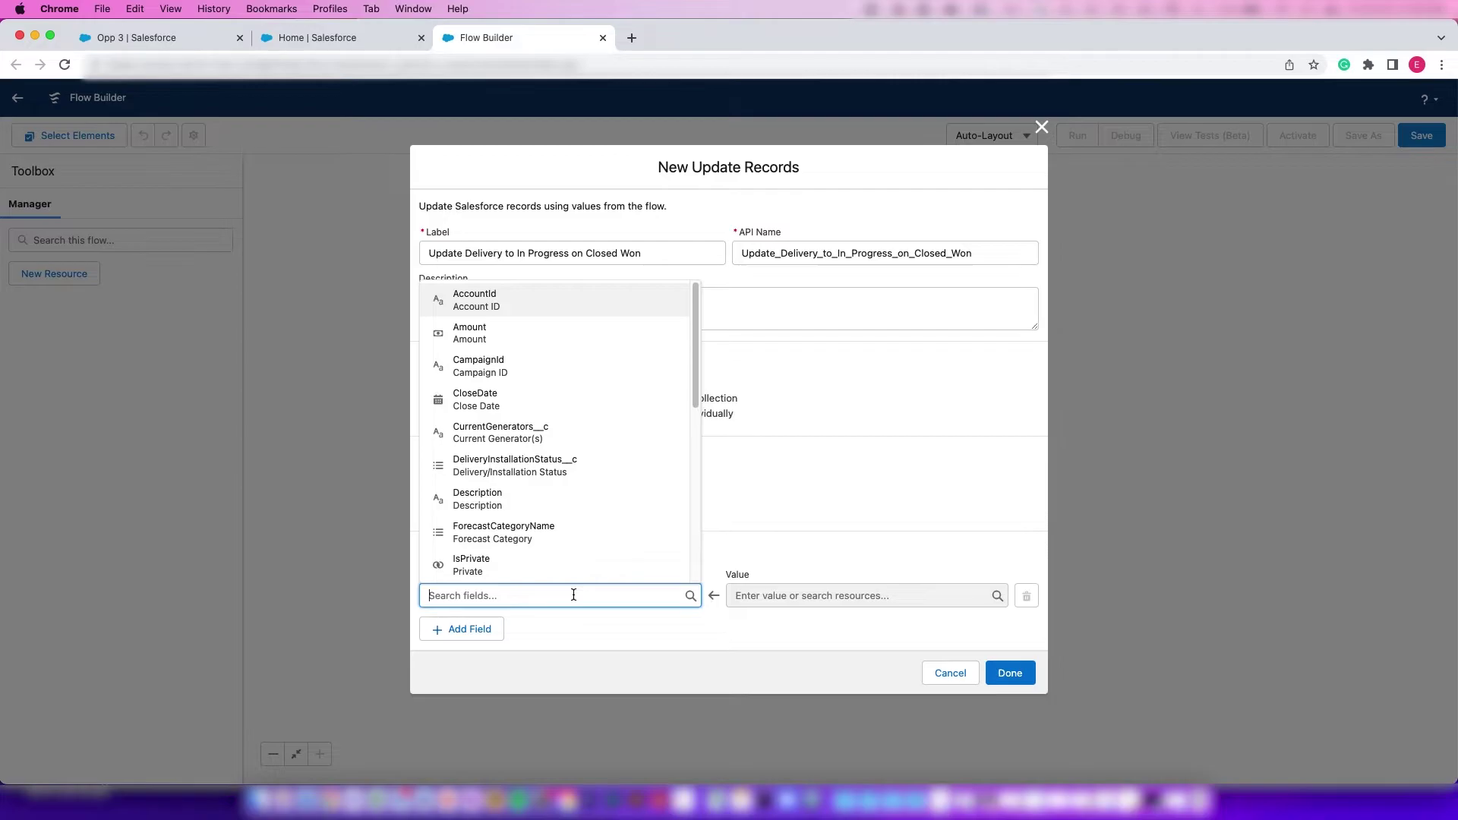
{"action": "left_click", "coordinate": [537, 465]}
{"action": "left_click", "coordinate": [823, 599]}
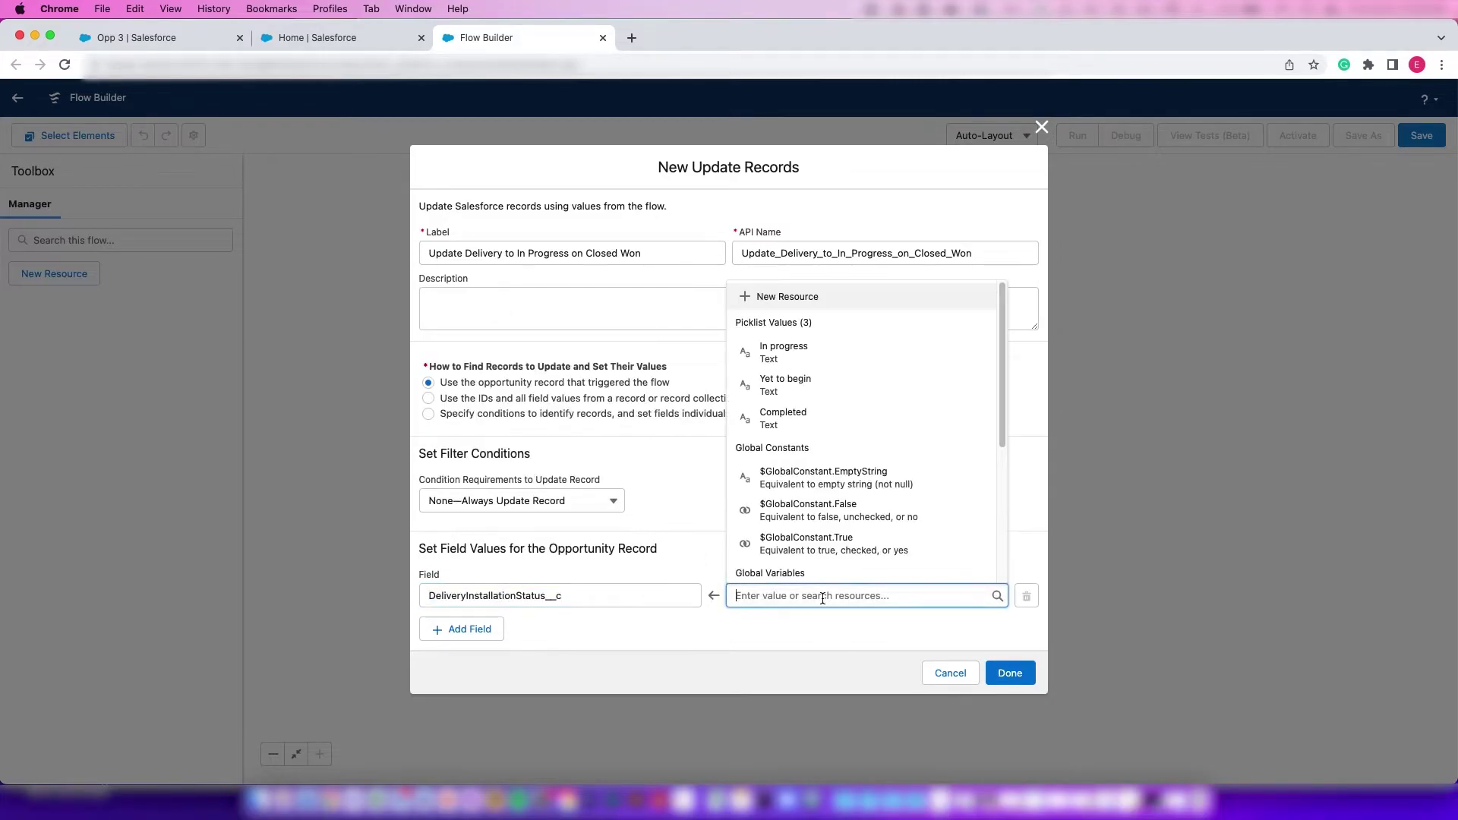
{"action": "left_click", "coordinate": [790, 351]}
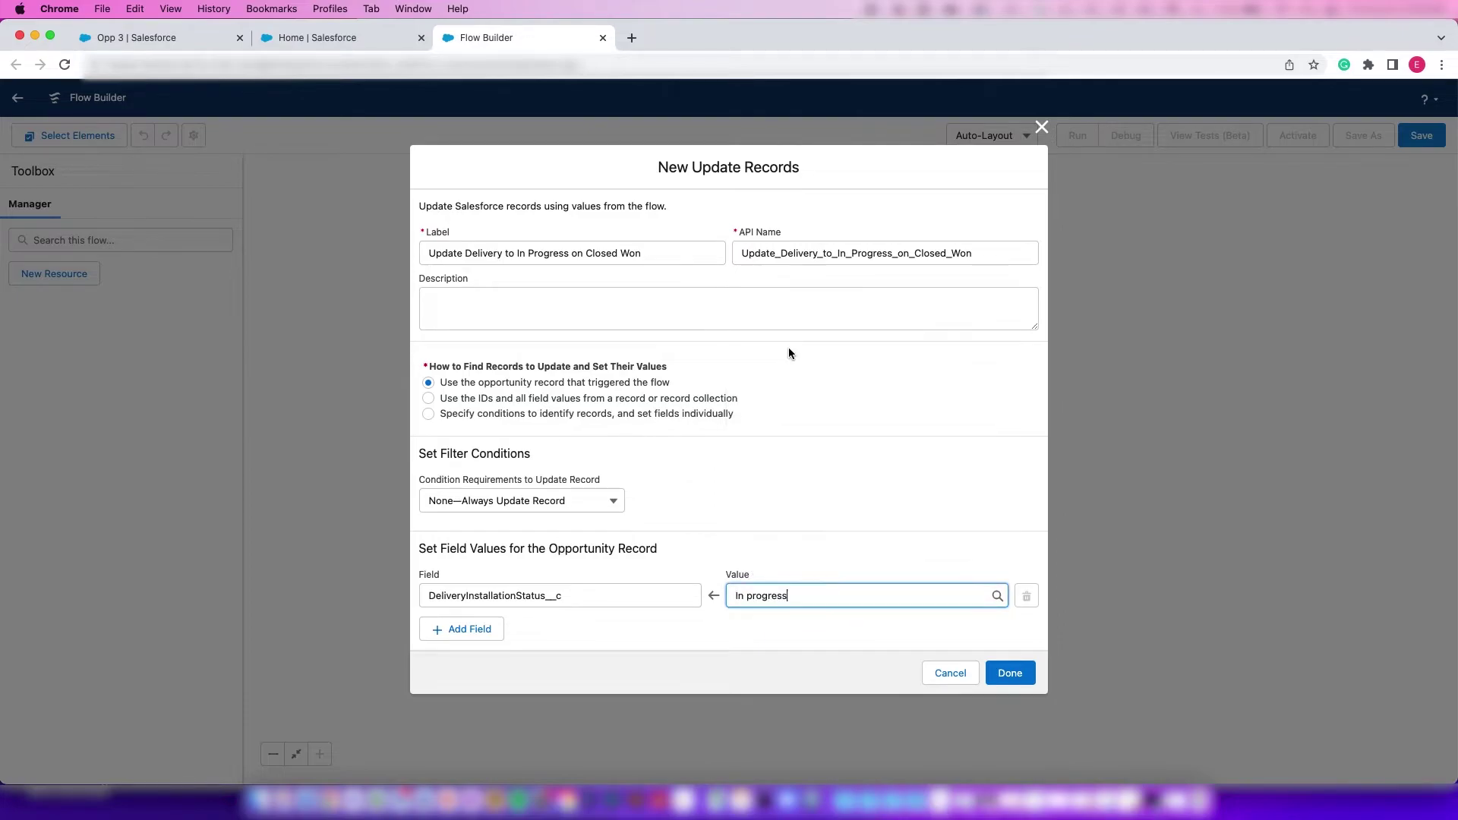
{"action": "left_click", "coordinate": [1009, 672]}
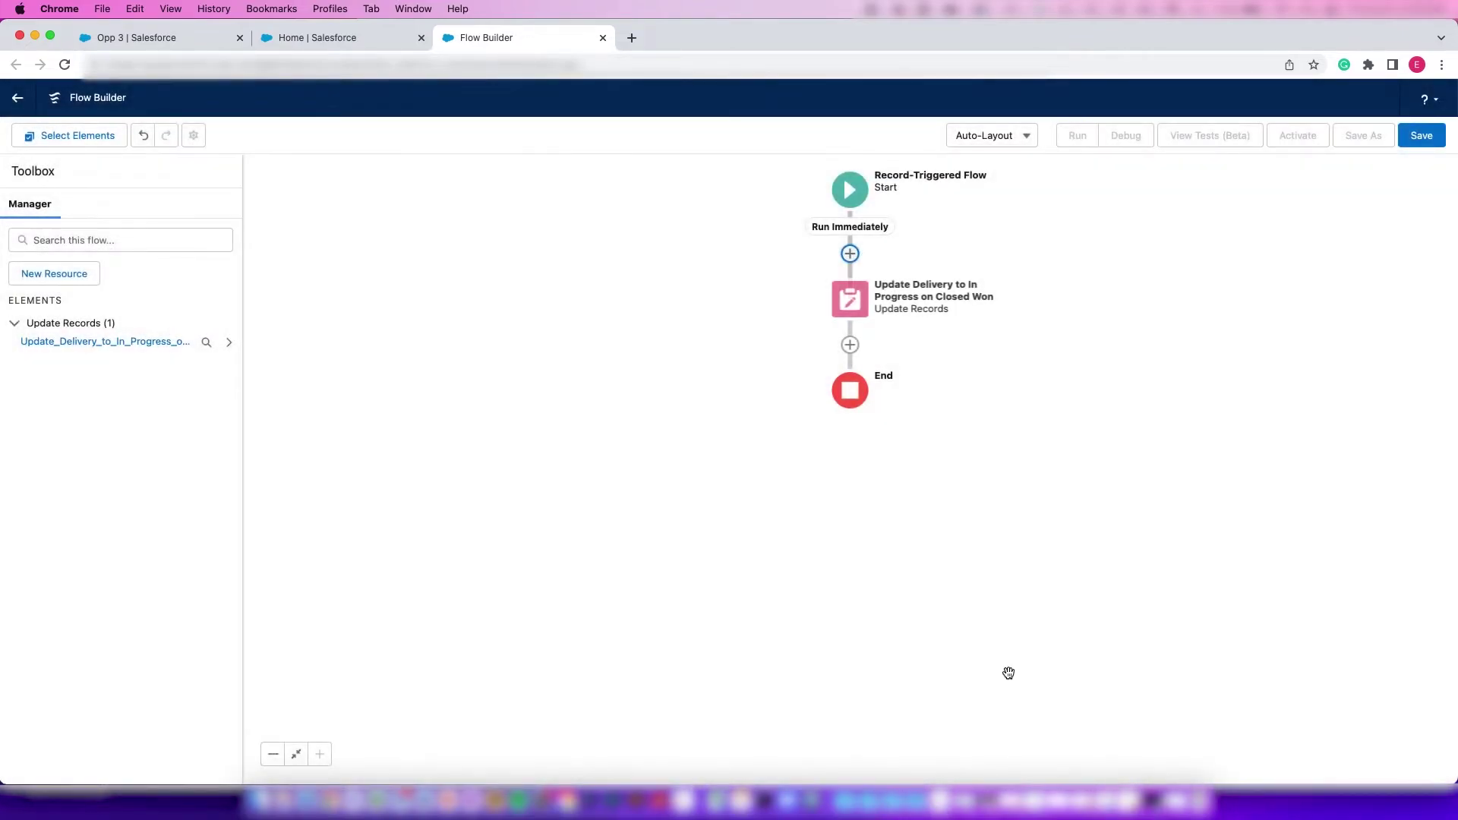
Save the flow as 'Update to In Progress On Closed Won' and activate it
{"action": "left_click", "coordinate": [1419, 137]}
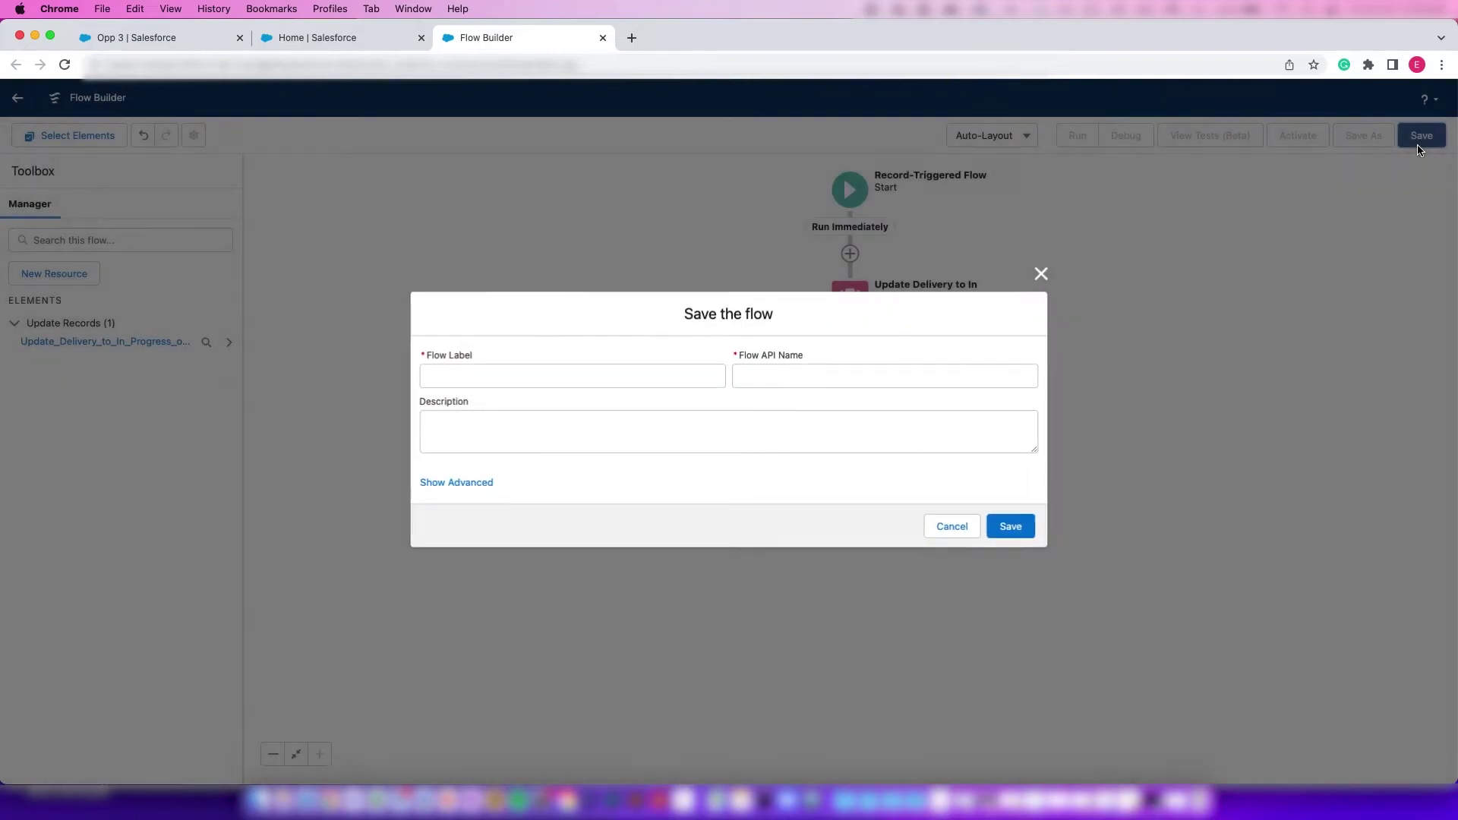
{"action": "left_click", "coordinate": [584, 379]}
{"action": "type", "text": "Updat"}
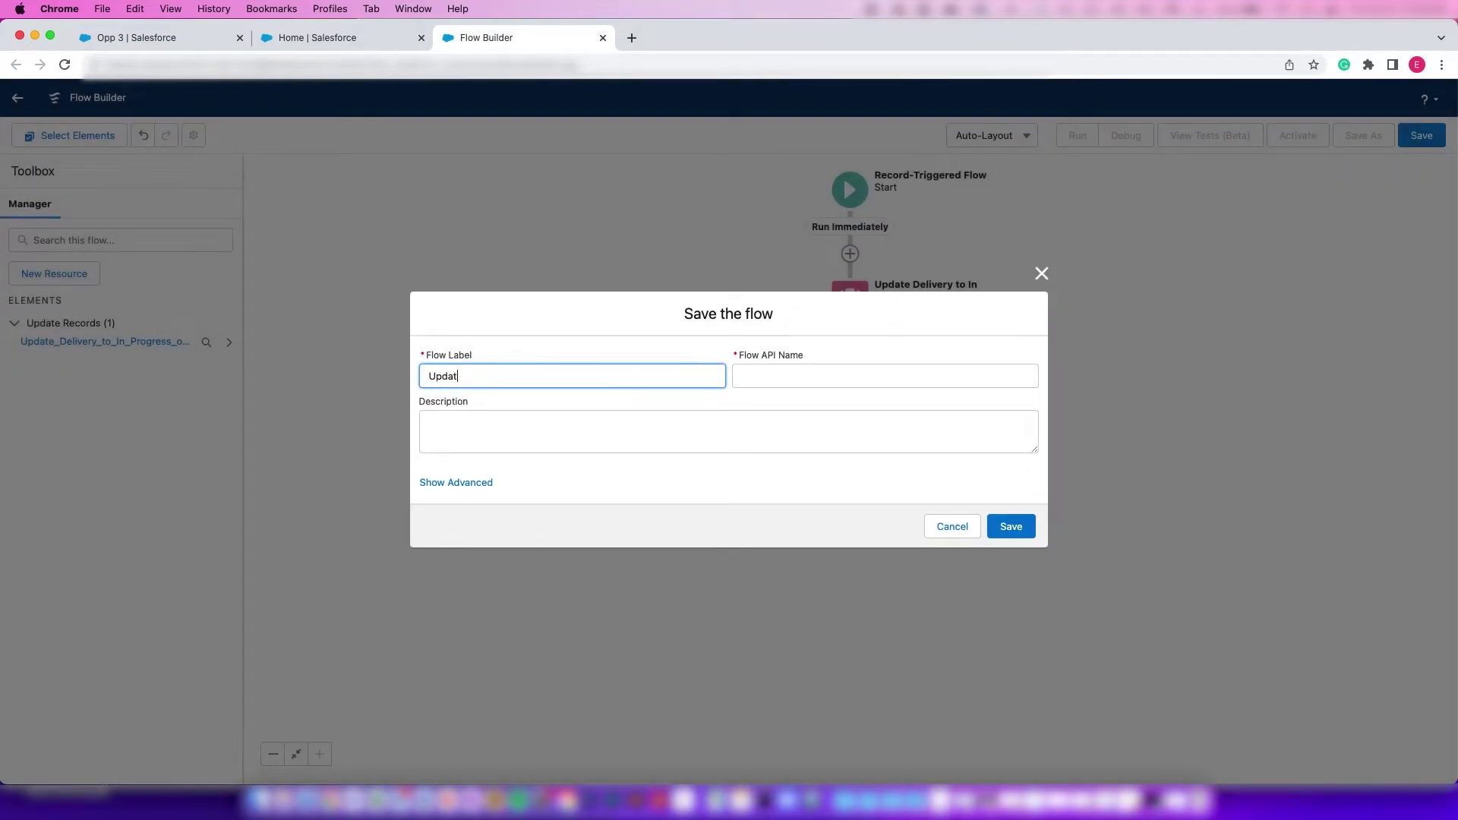
{"action": "type", "text": "e to In Progress On Closed Won"}
{"action": "left_click", "coordinate": [1010, 525]}
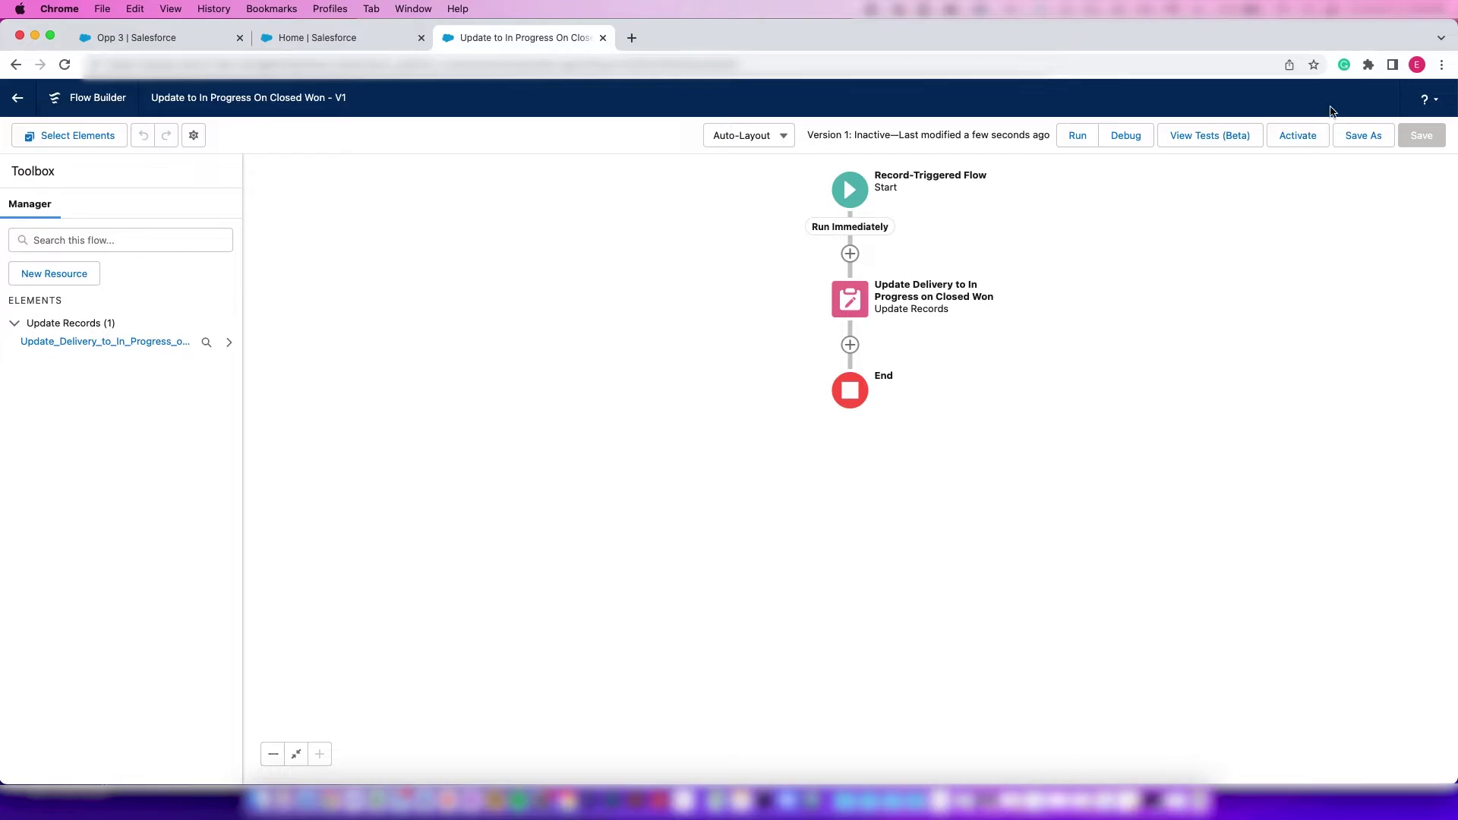
{"action": "left_click", "coordinate": [1305, 138]}
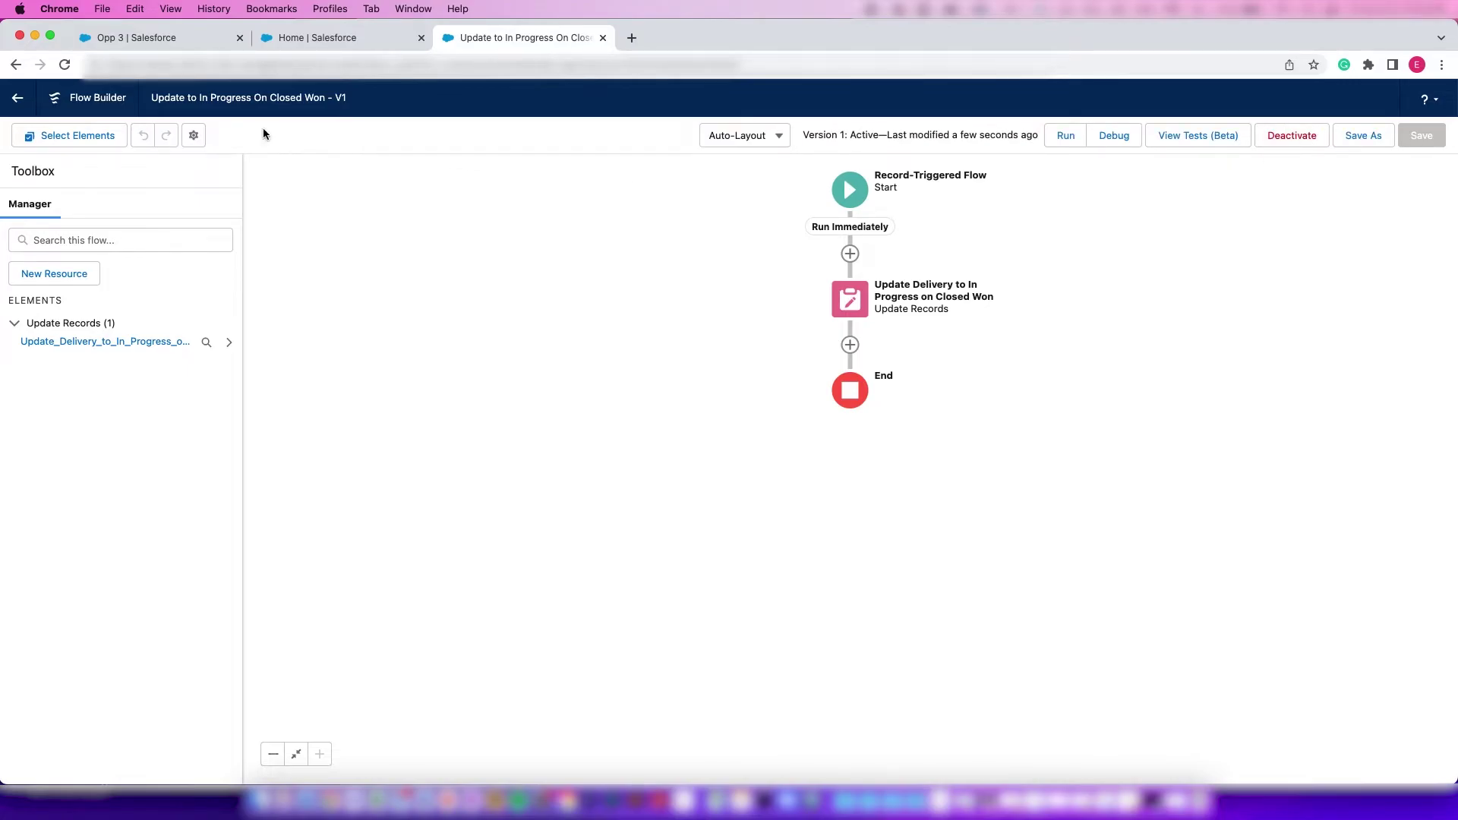
Create opportunity Opp 6 with close date today (7/15/2022) and stage Prospecting
{"action": "left_click", "coordinate": [198, 48]}
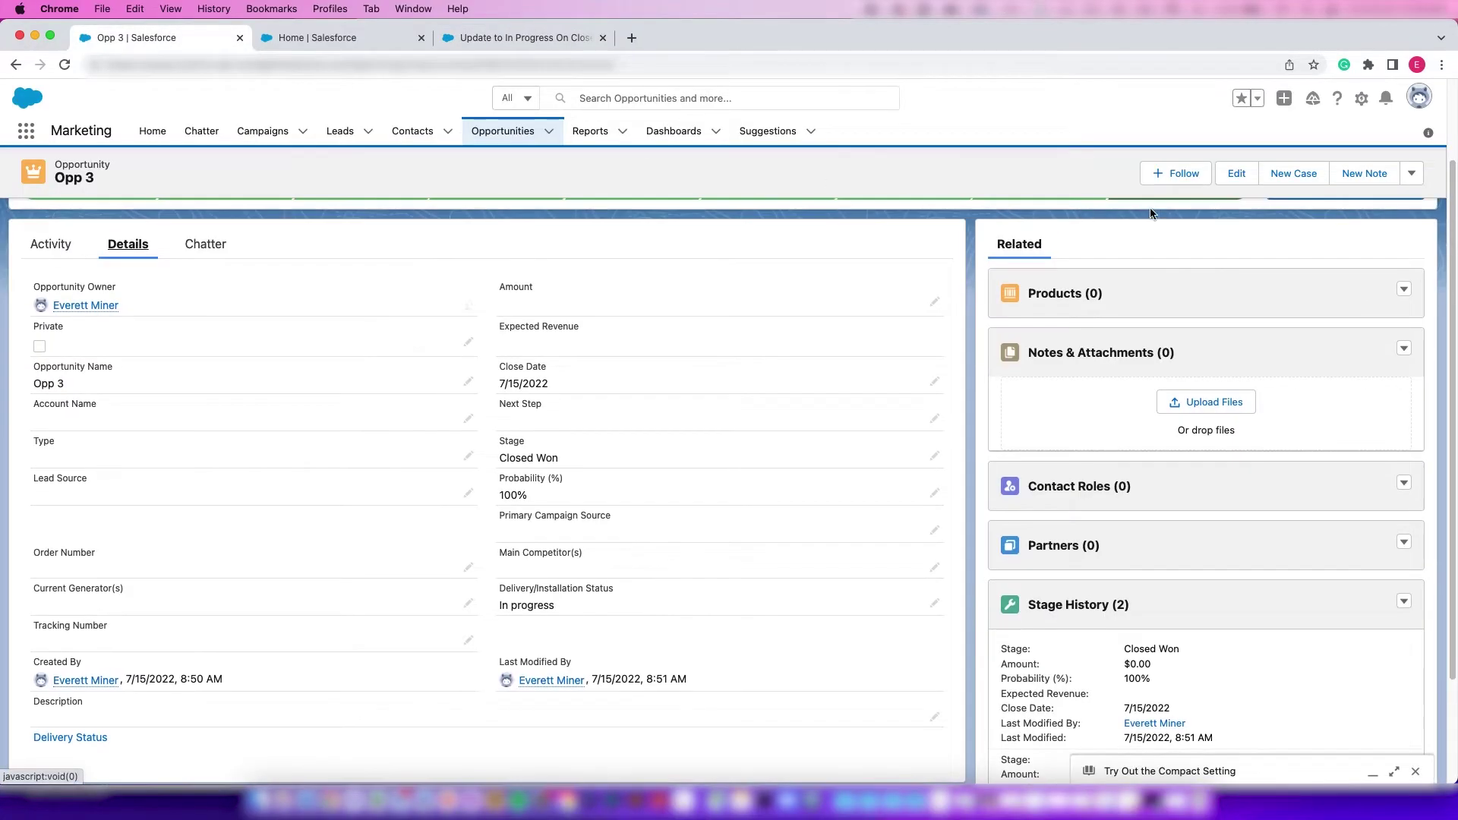
{"action": "left_click", "coordinate": [503, 130]}
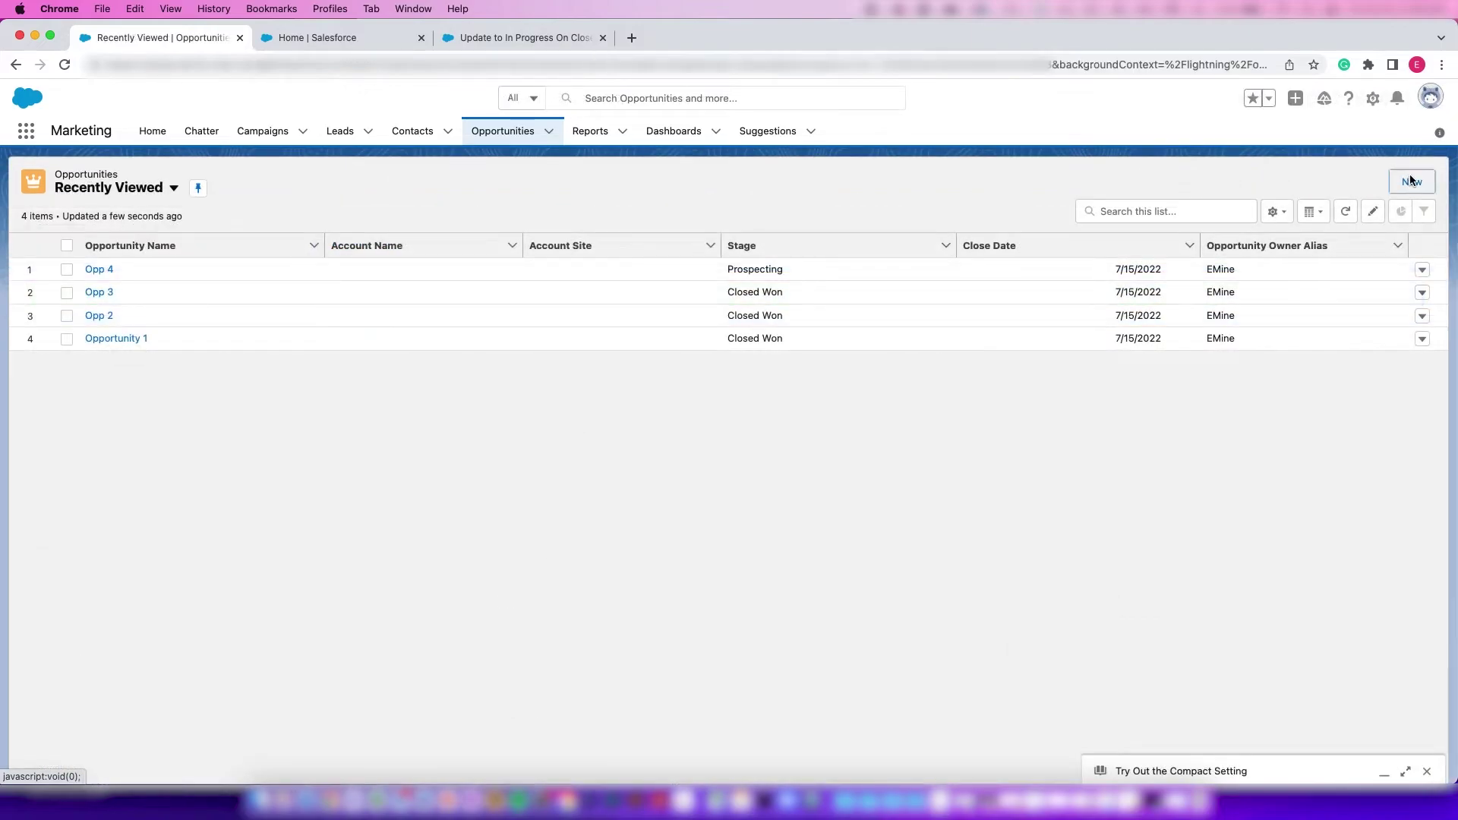
{"action": "left_click", "coordinate": [1410, 178]}
{"action": "left_click", "coordinate": [517, 332]}
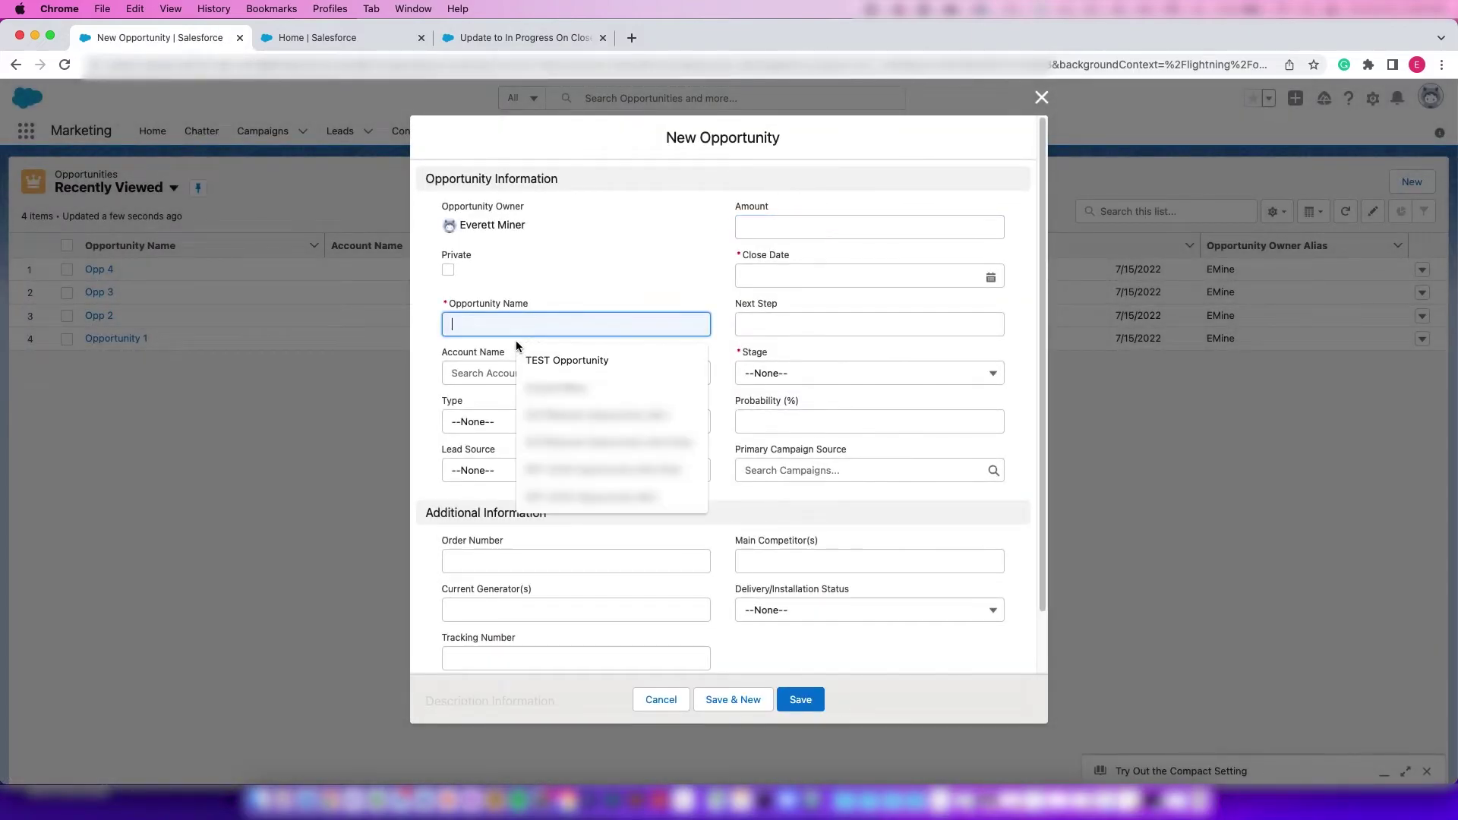
{"action": "type", "text": "Opp 6"}
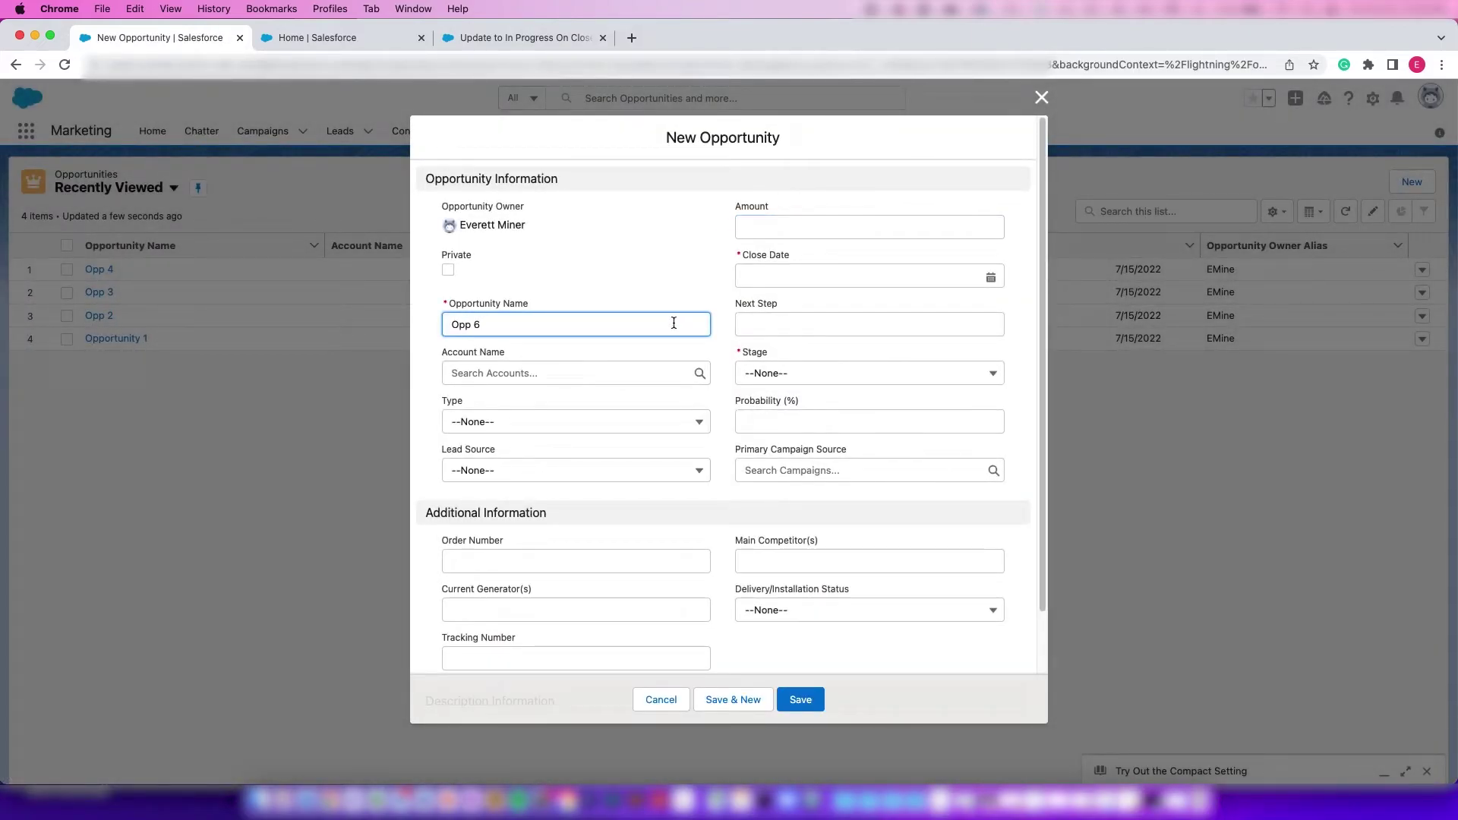
{"action": "left_click", "coordinate": [778, 277]}
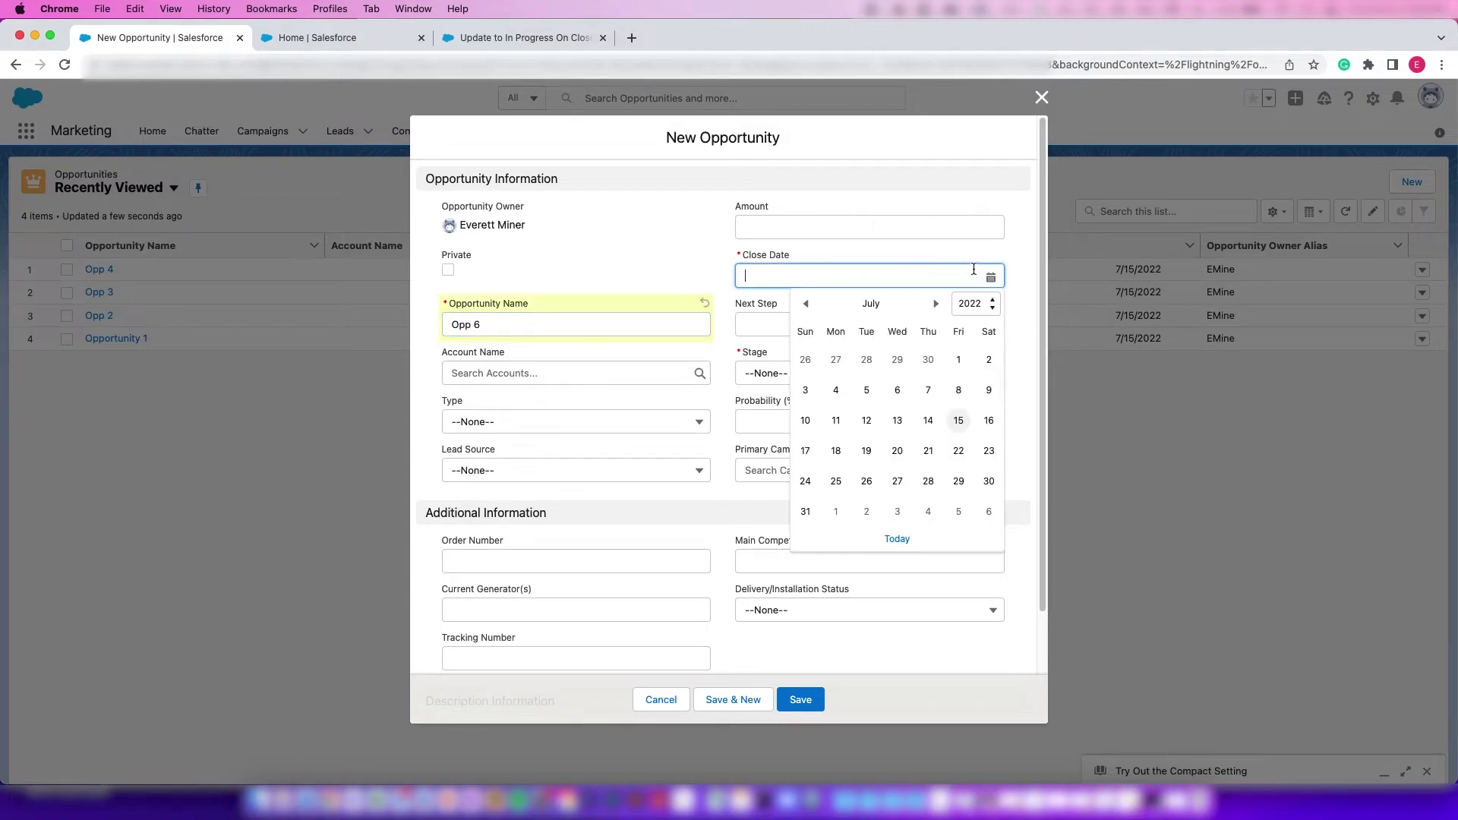
{"action": "left_click", "coordinate": [900, 538]}
{"action": "left_click", "coordinate": [784, 382]}
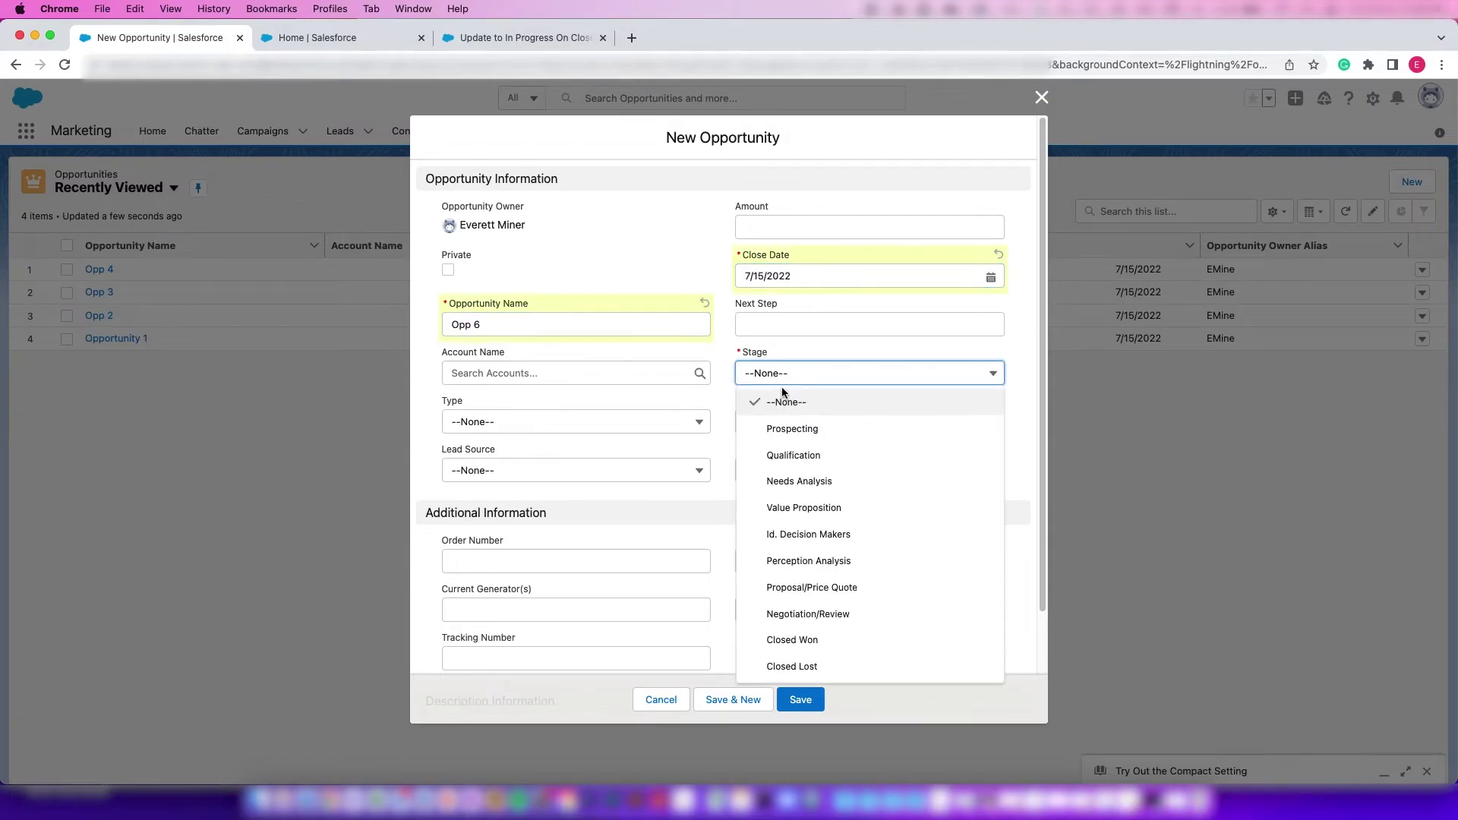
{"action": "left_click", "coordinate": [792, 429]}
{"action": "left_click", "coordinate": [800, 699]}
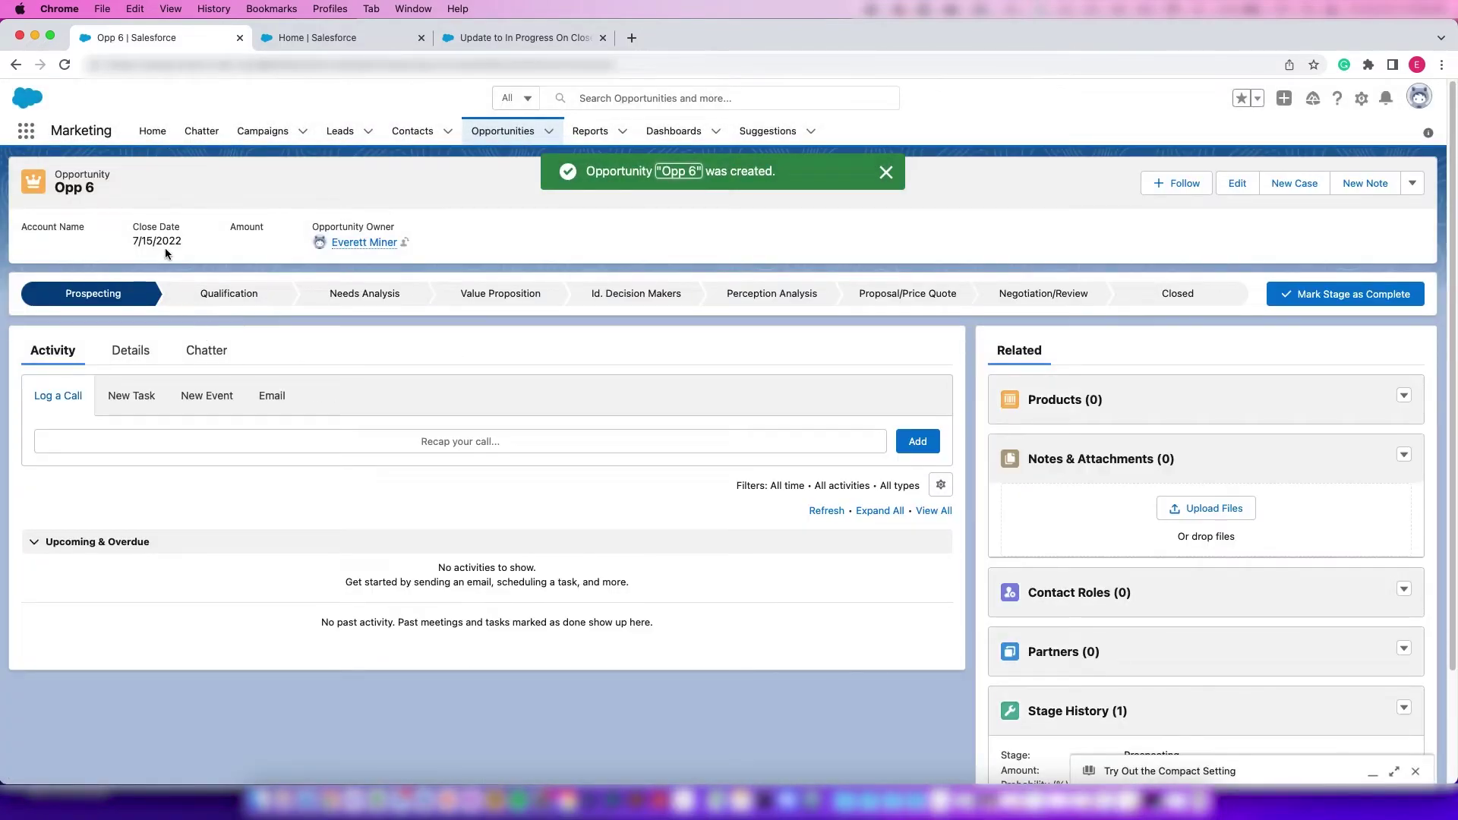
Change Opp 6's Stage from Prospecting to Closed Won on its Details tab
{"action": "left_click", "coordinate": [139, 355]}
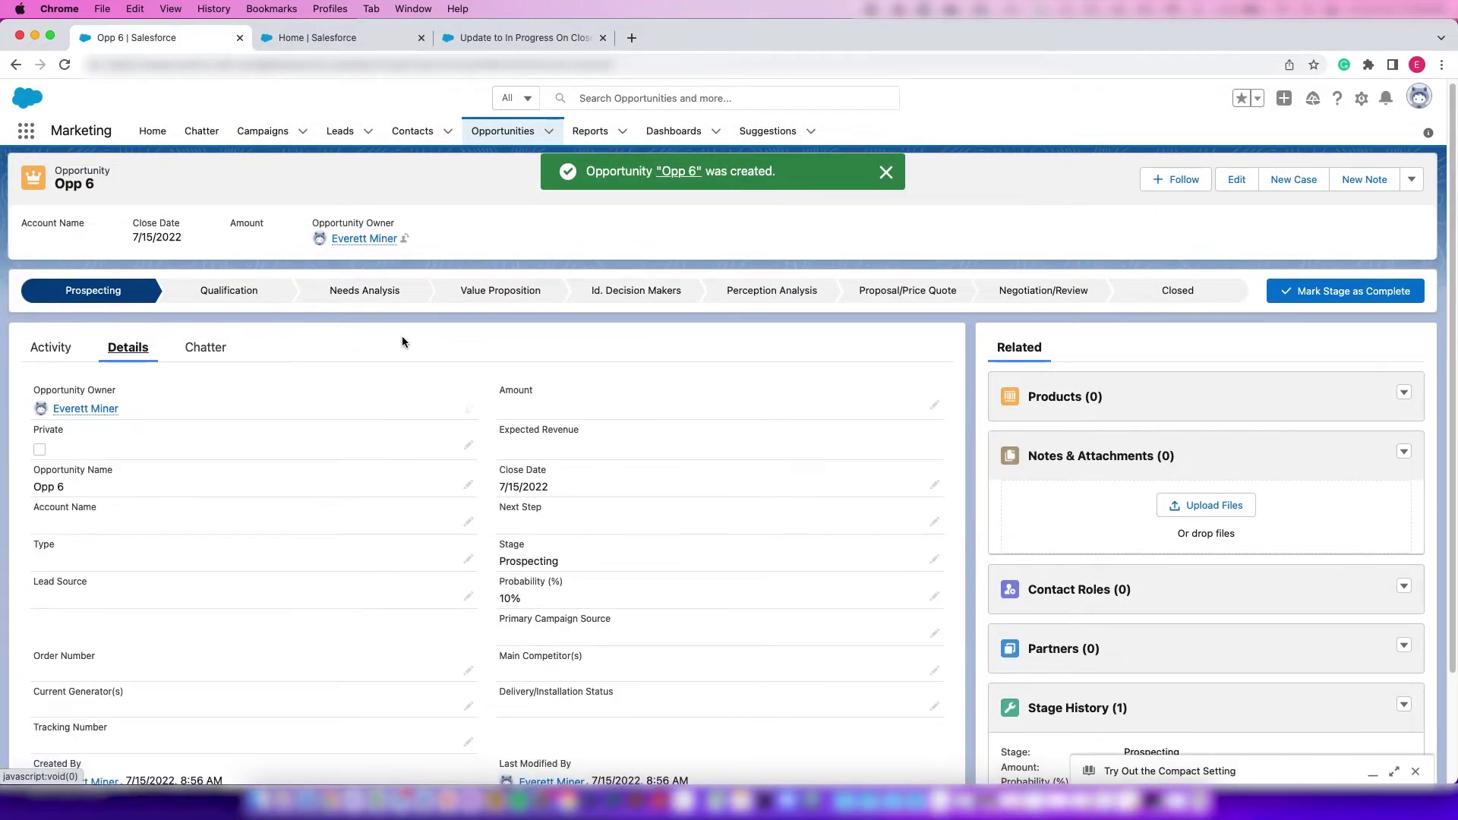
{"action": "scroll", "coordinate": [400, 334], "scroll_direction": "down", "scroll_amount": 2}
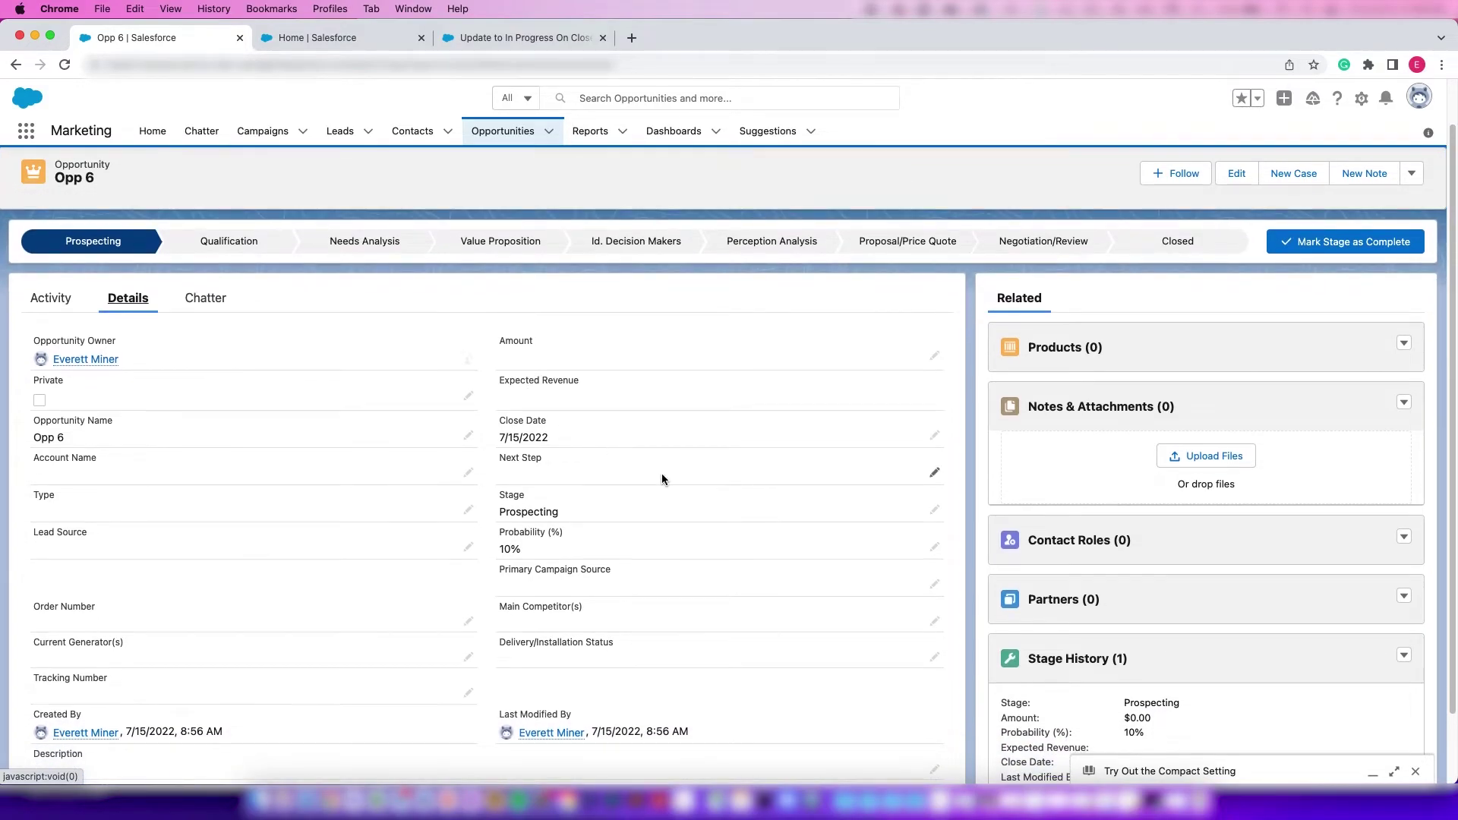
{"action": "scroll", "coordinate": [662, 479], "scroll_direction": "down", "scroll_amount": 1}
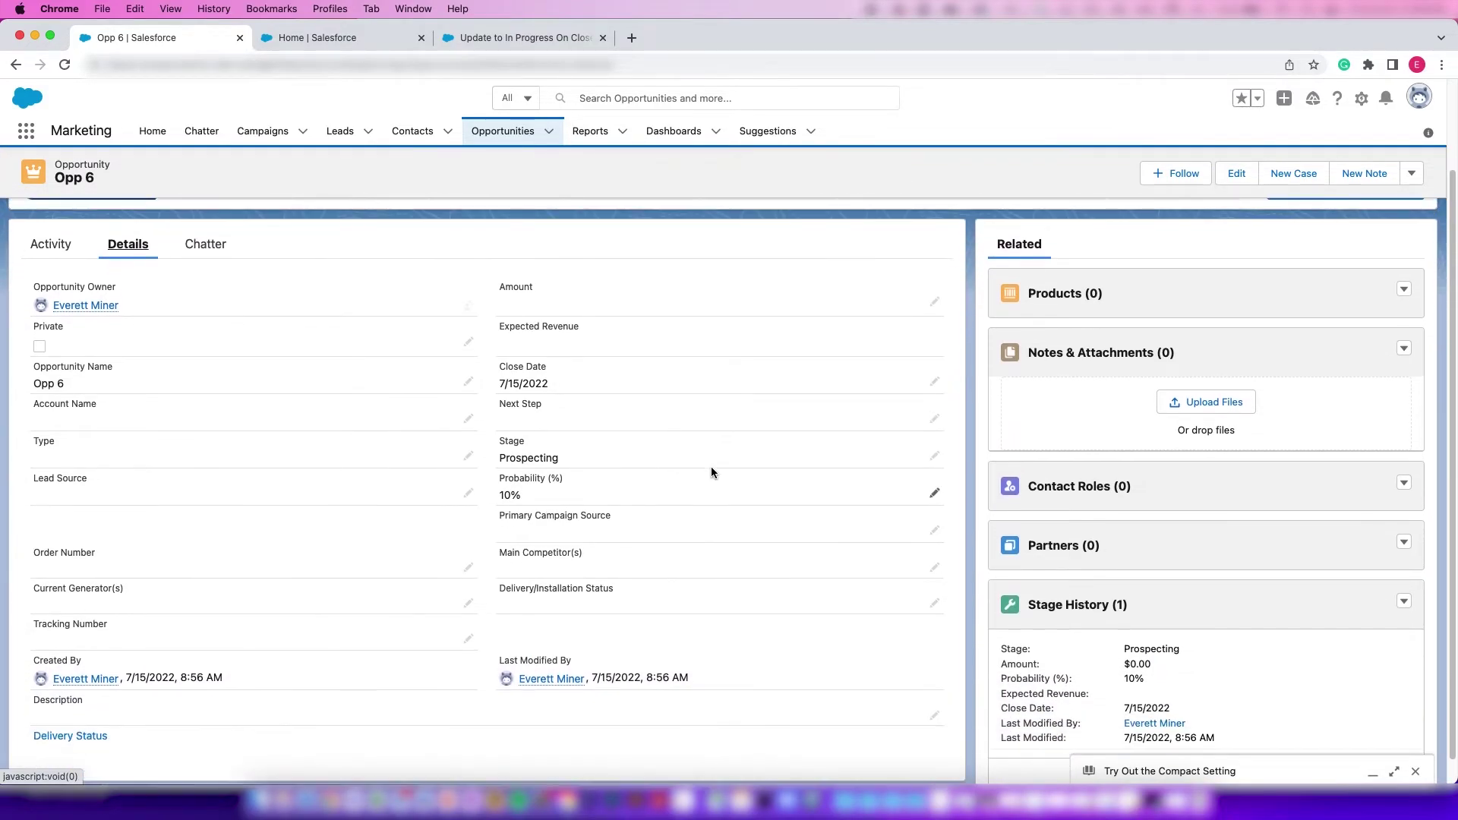
{"action": "left_click", "coordinate": [936, 455]}
{"action": "left_click", "coordinate": [684, 505]}
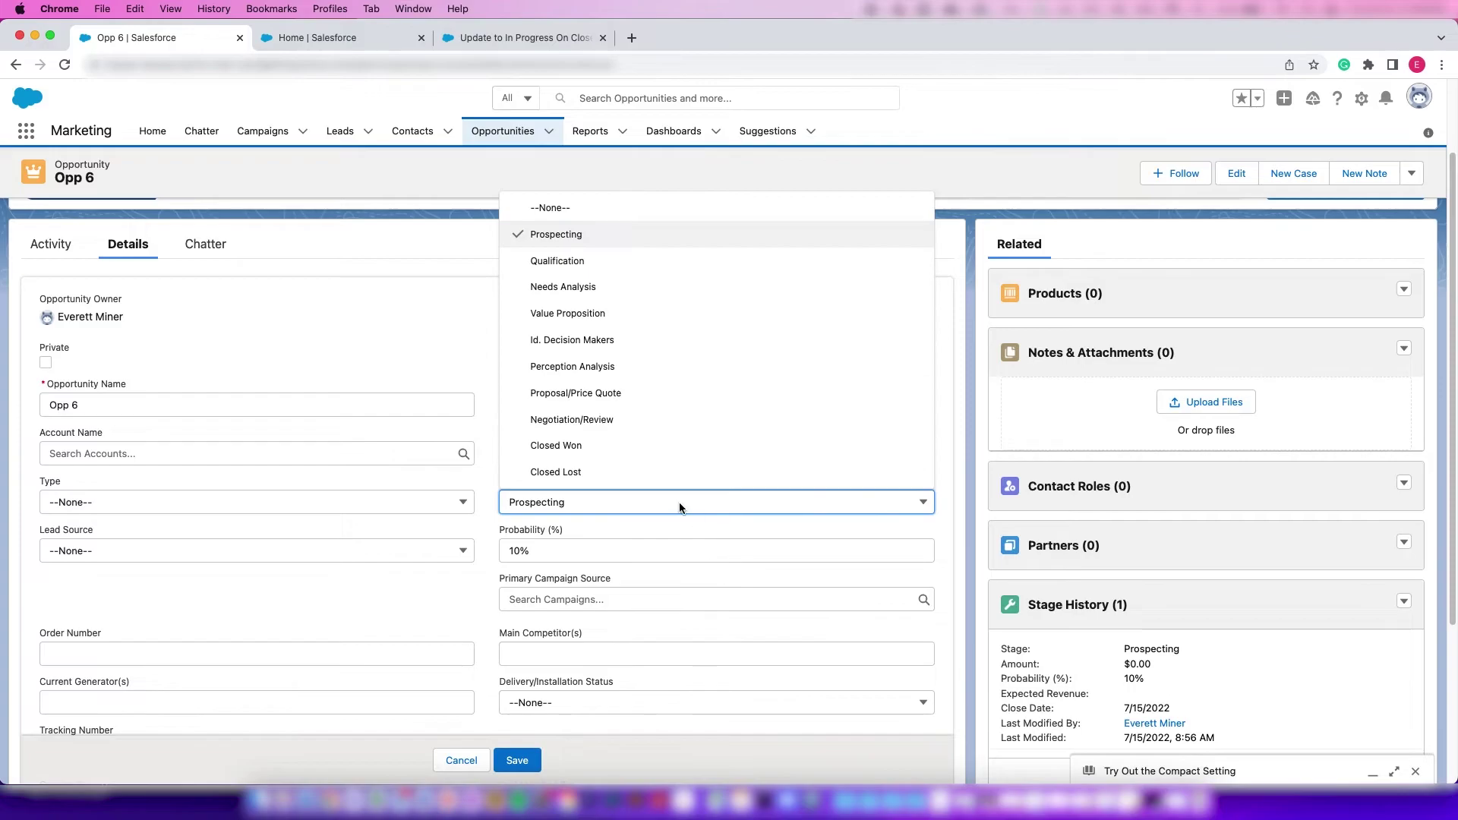
{"action": "left_click", "coordinate": [581, 446]}
{"action": "scroll", "coordinate": [597, 464], "scroll_direction": "down", "scroll_amount": 1}
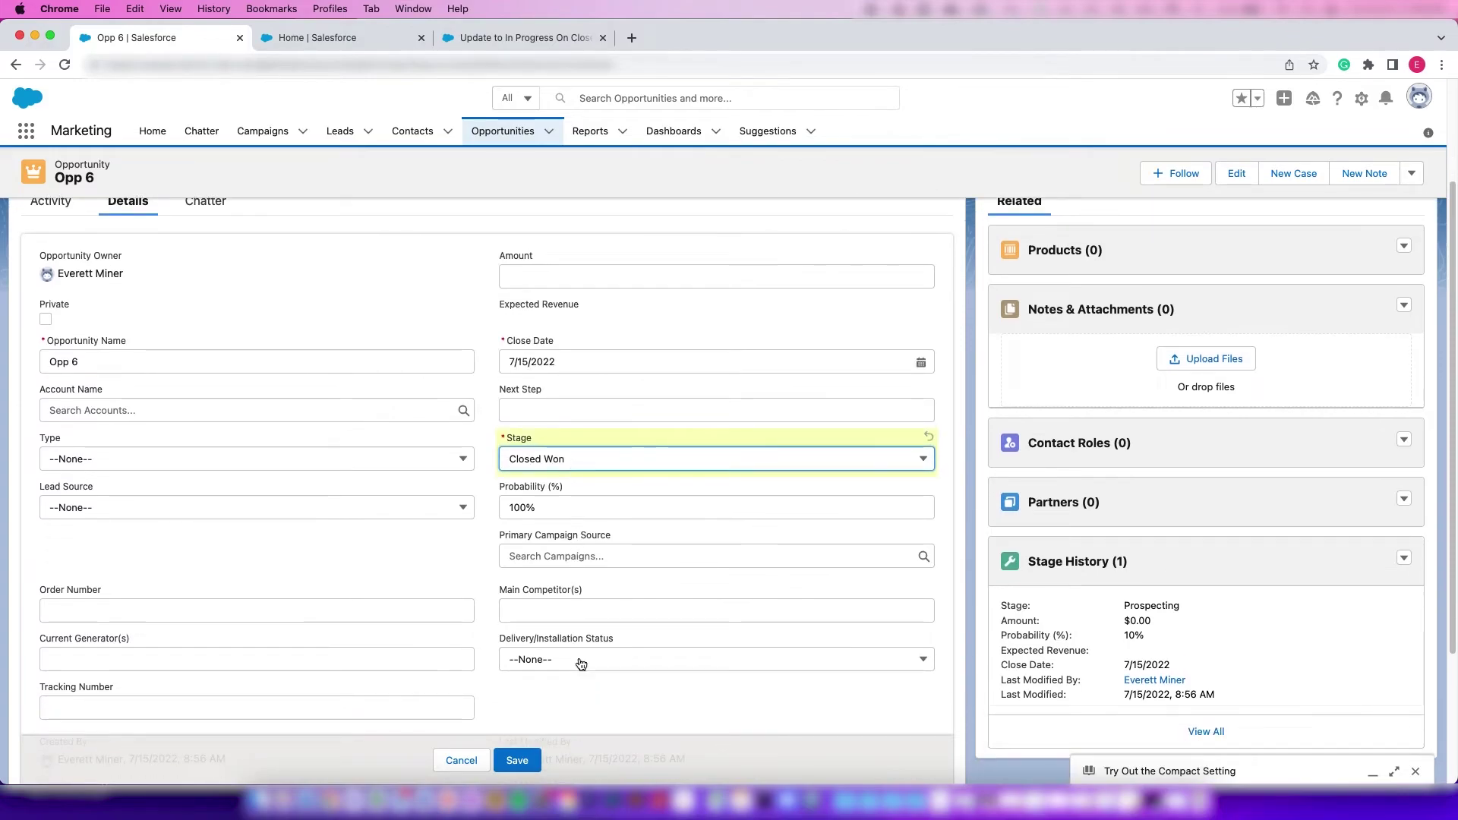
{"action": "left_click", "coordinate": [519, 761]}
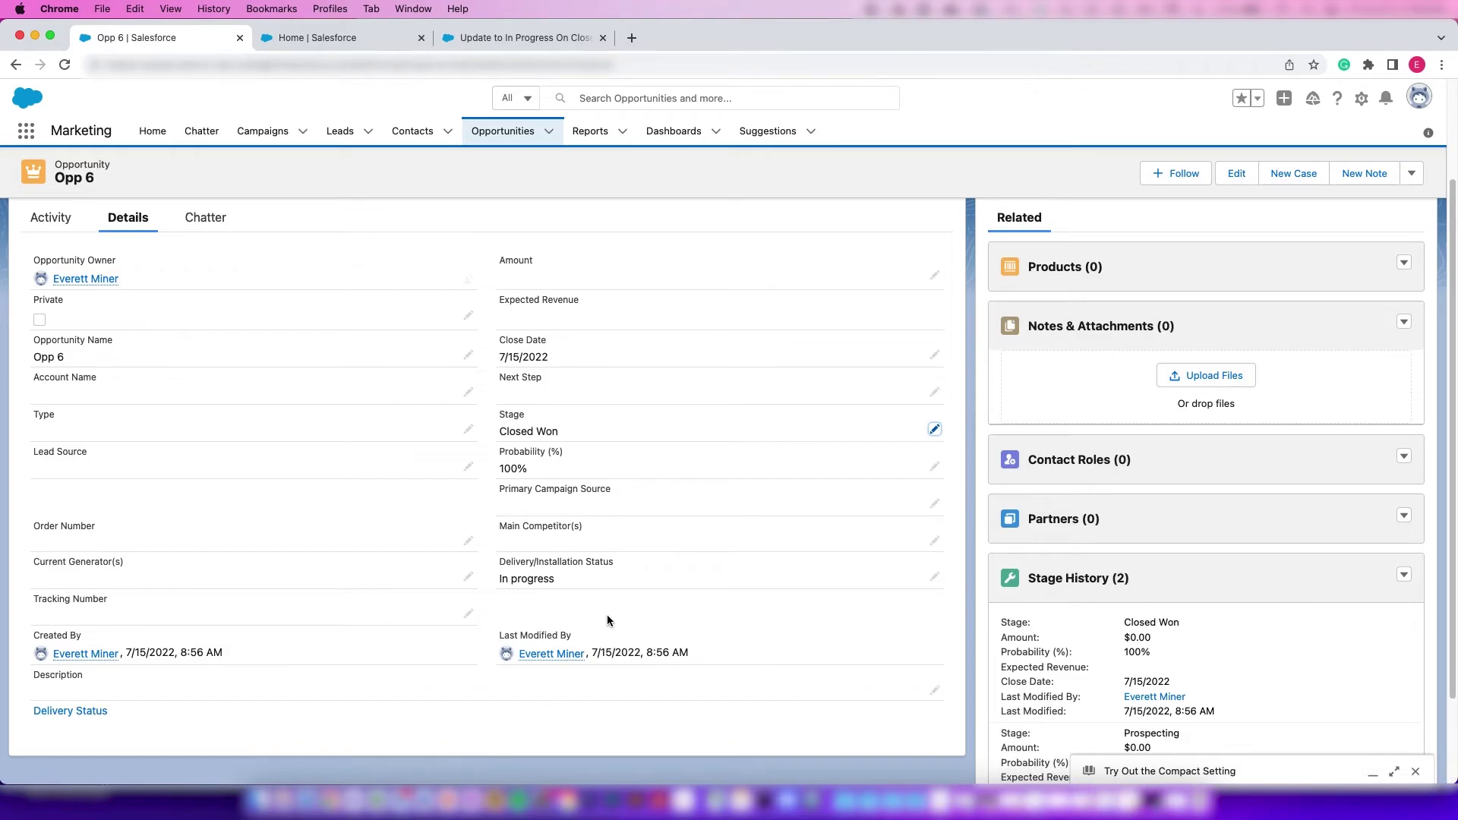
{"action": "scroll", "coordinate": [1063, 380], "scroll_direction": "up", "scroll_amount": 3}
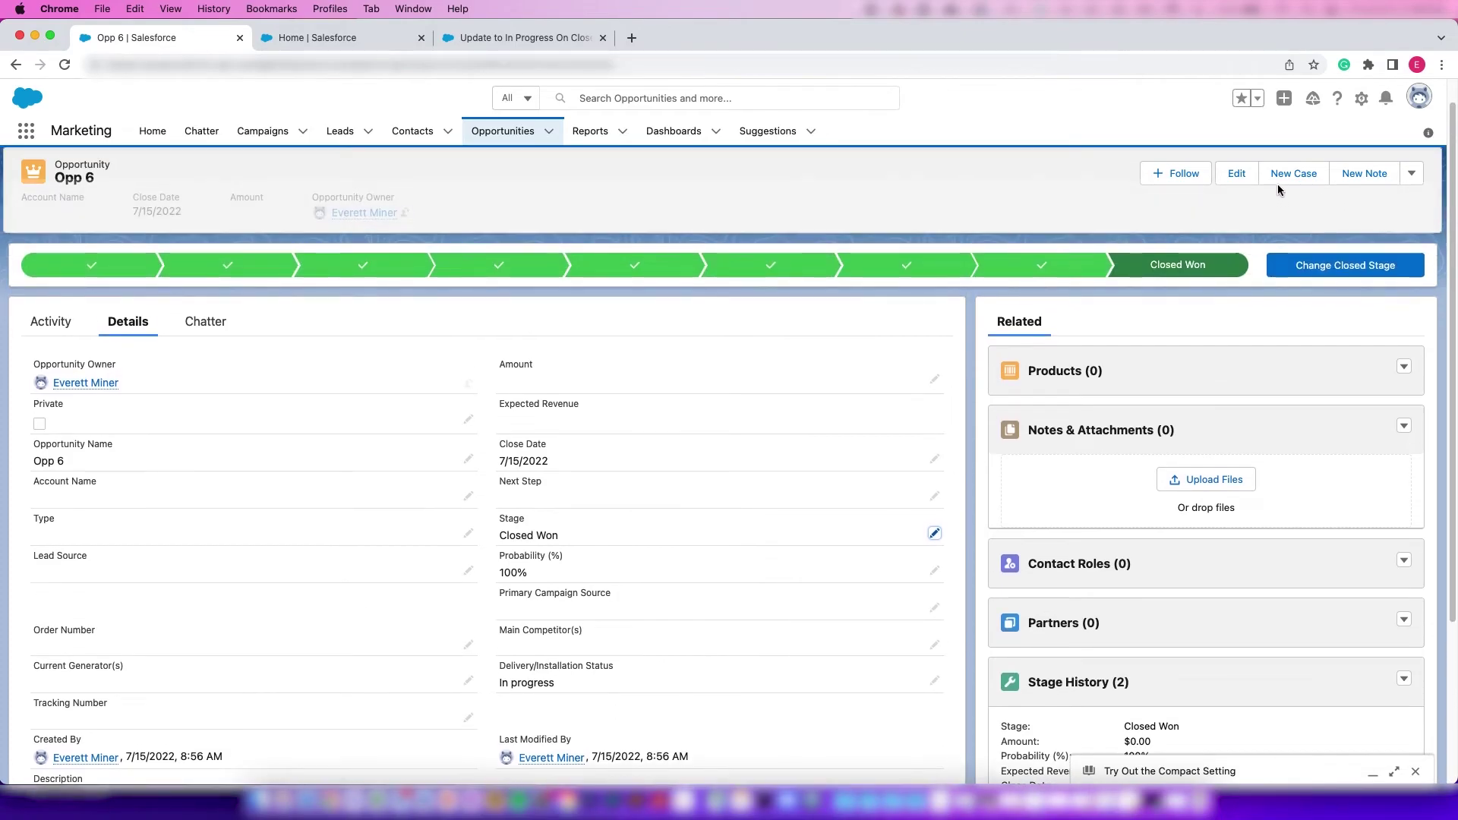
{"action": "left_click", "coordinate": [548, 131]}
Create opportunity Opp 7 with close date today (7/15/2022) and stage Closed Won
{"action": "left_click", "coordinate": [532, 363]}
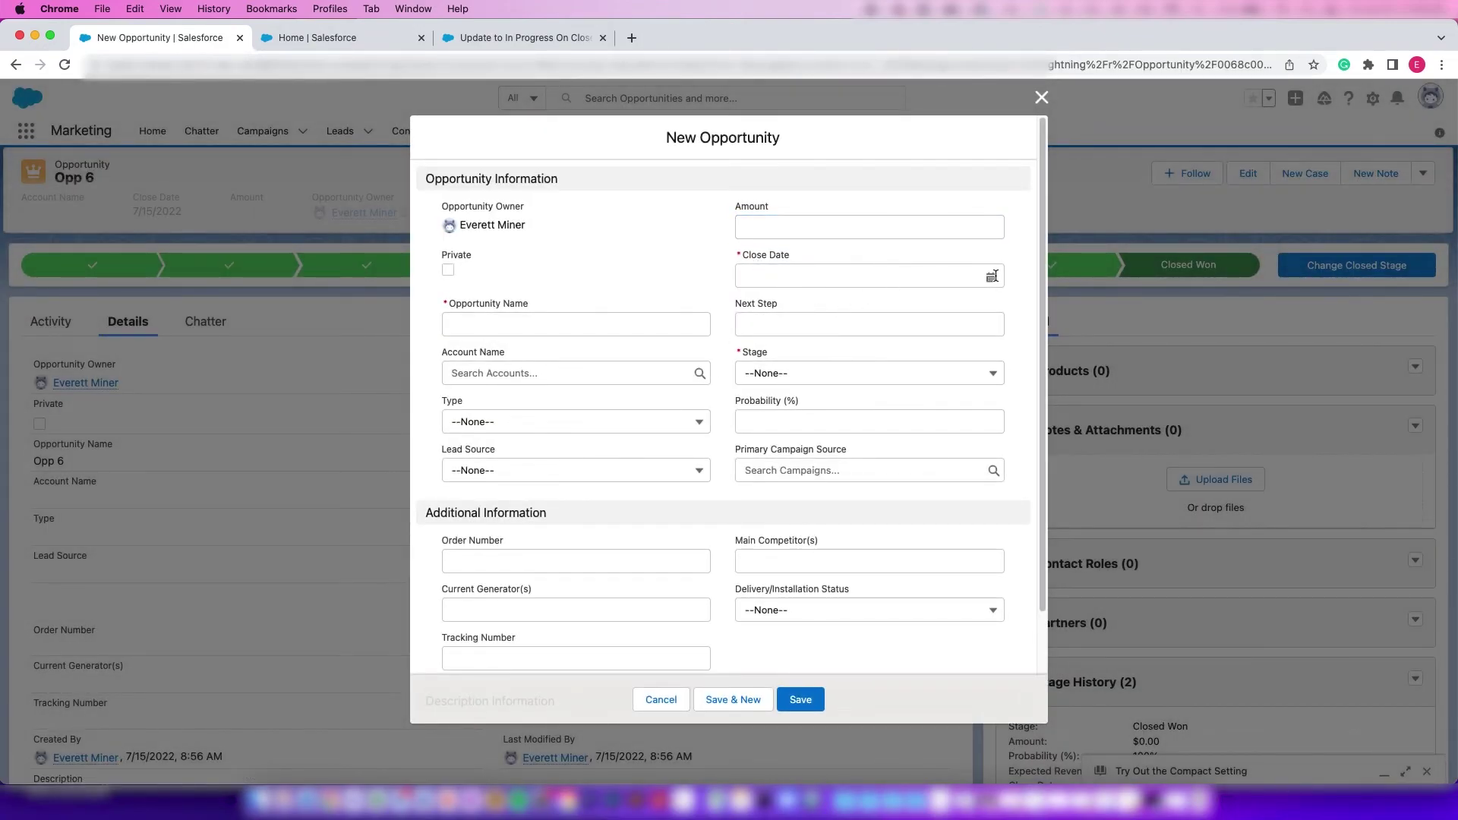
{"action": "left_click", "coordinate": [993, 276]}
{"action": "left_click", "coordinate": [896, 535]}
{"action": "left_click", "coordinate": [540, 327]}
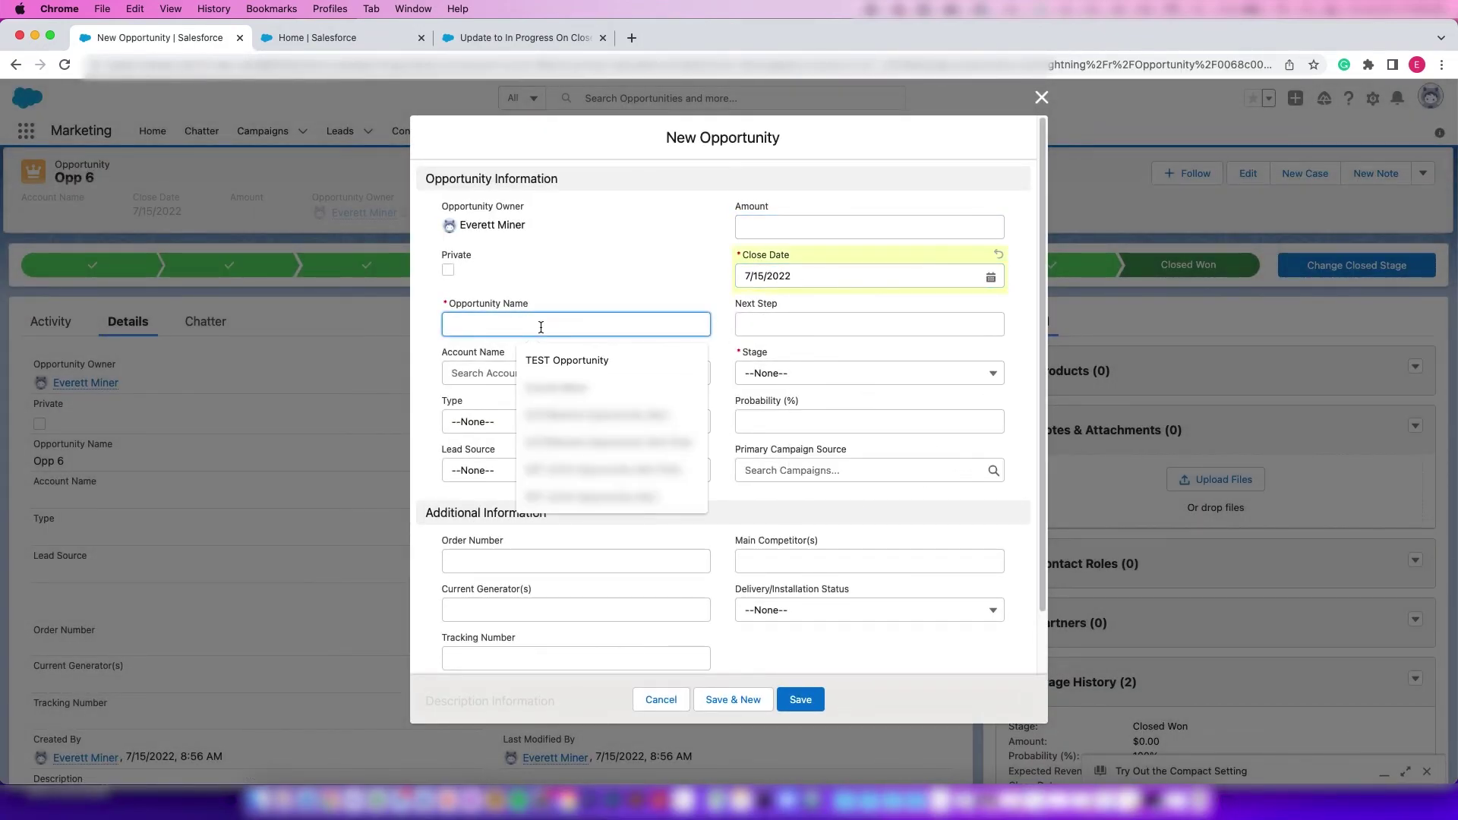
{"action": "type", "text": "Opp 7"}
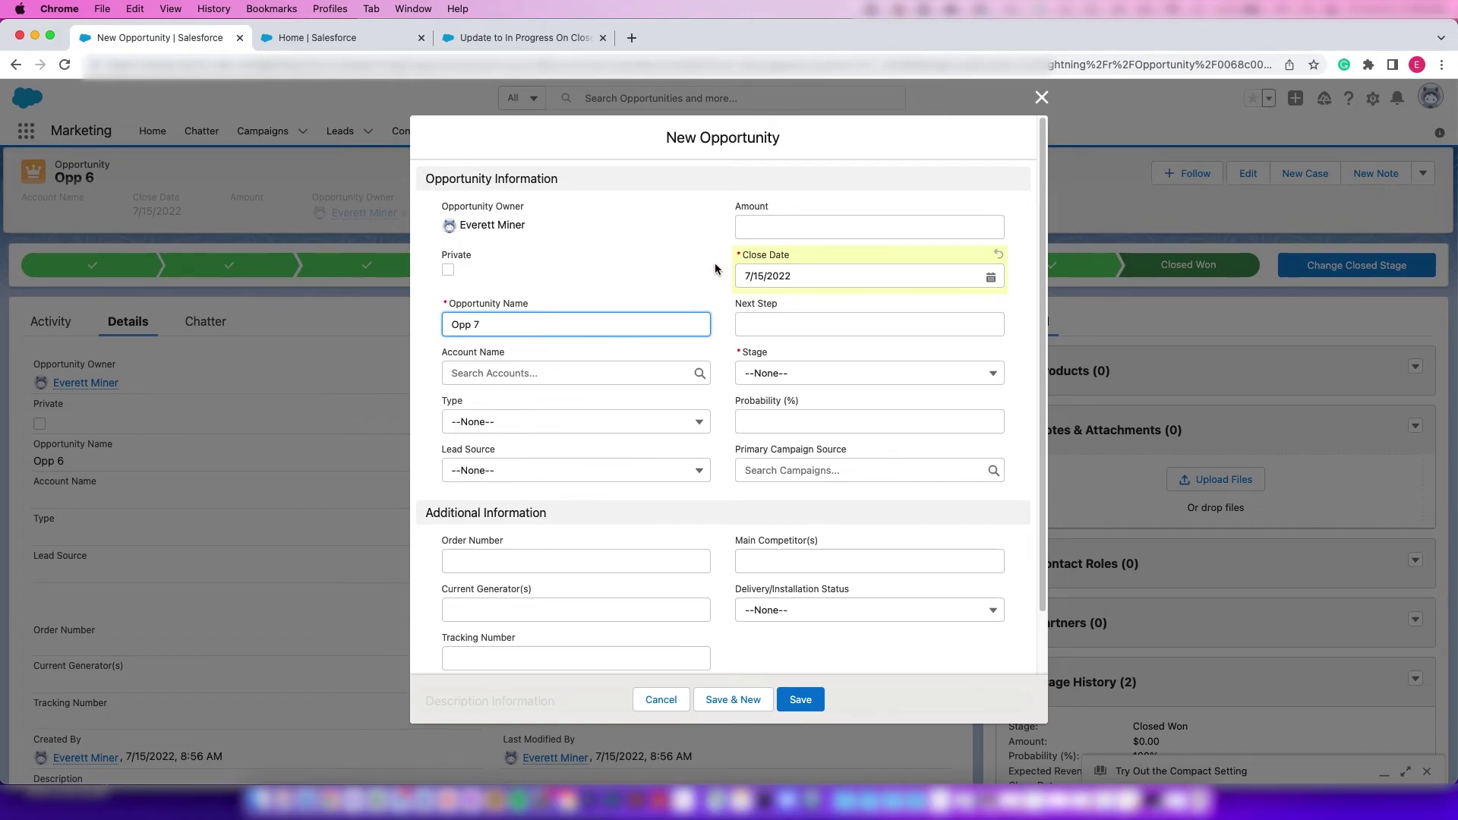
{"action": "left_click", "coordinate": [715, 268]}
{"action": "right_click", "coordinate": [793, 378]}
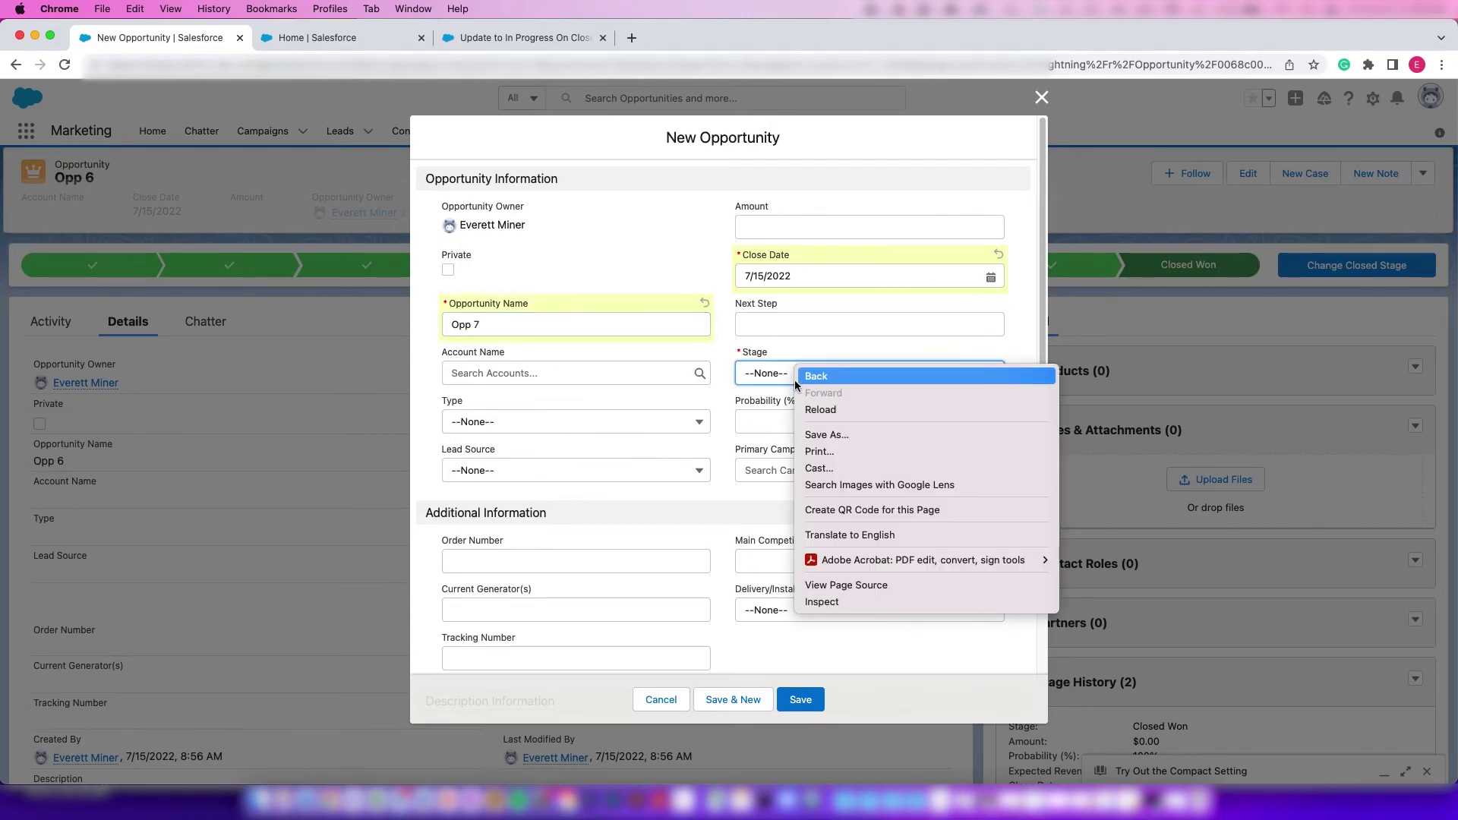
{"action": "left_click", "coordinate": [768, 372]}
{"action": "left_click", "coordinate": [768, 372]}
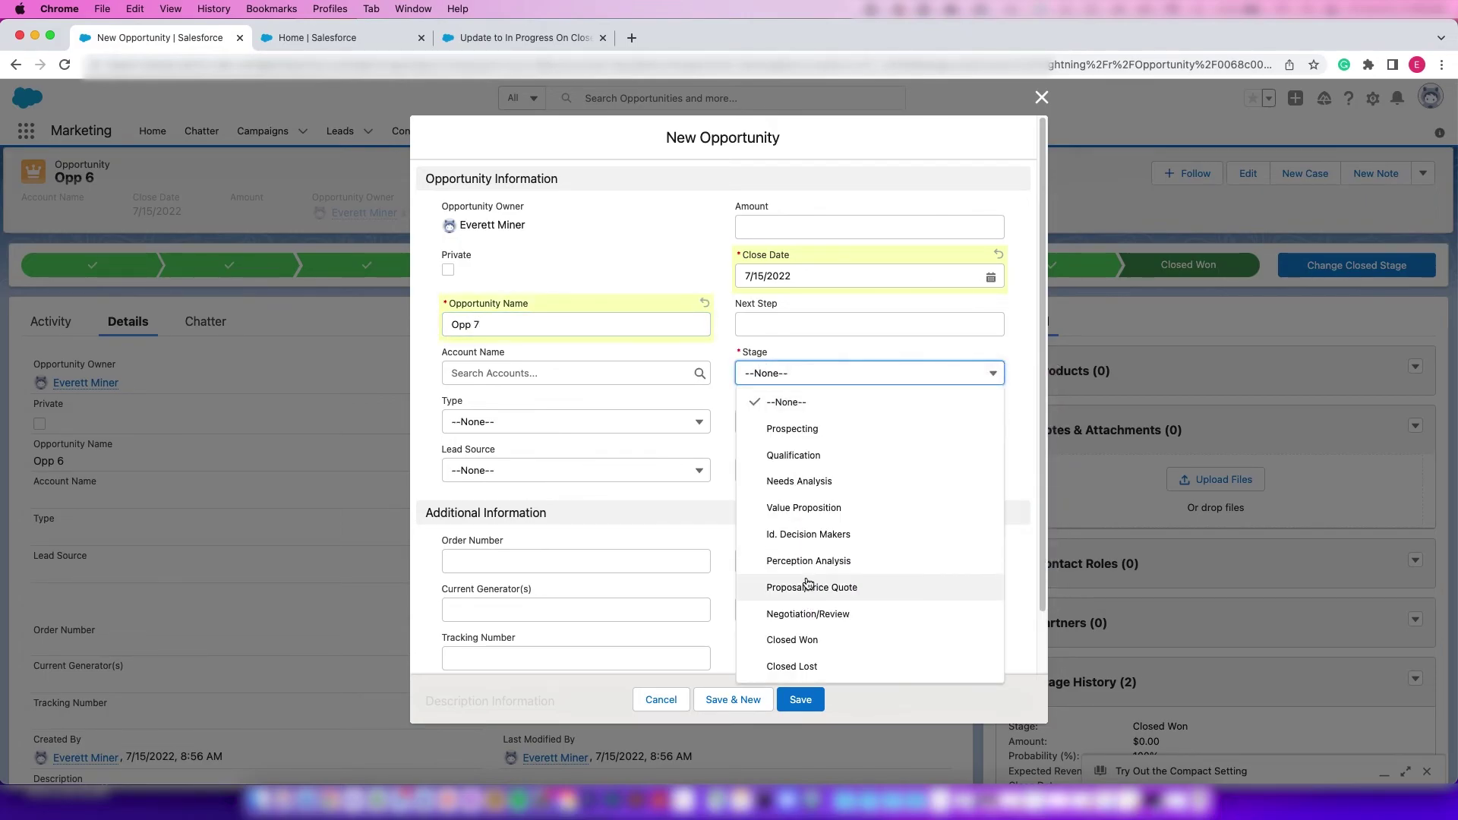
{"action": "left_click", "coordinate": [798, 640]}
{"action": "left_click", "coordinate": [801, 696]}
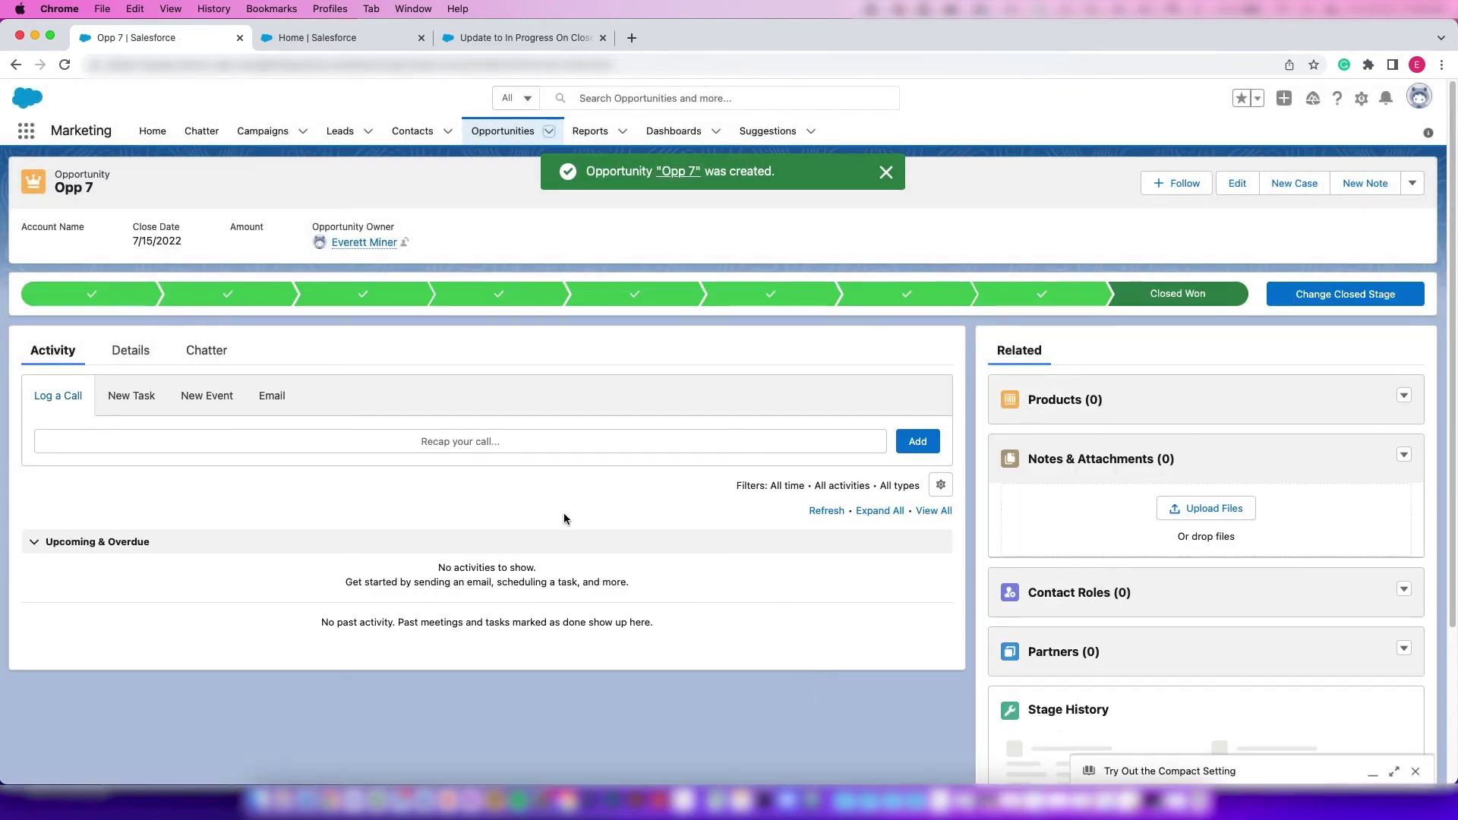
Check that Opp 7's Delivery/Installation Status reads In progress
{"action": "left_click", "coordinate": [137, 350]}
{"action": "scroll", "coordinate": [649, 430], "scroll_direction": "down", "scroll_amount": 1}
{"action": "scroll", "coordinate": [649, 430], "scroll_direction": "down", "scroll_amount": 1}
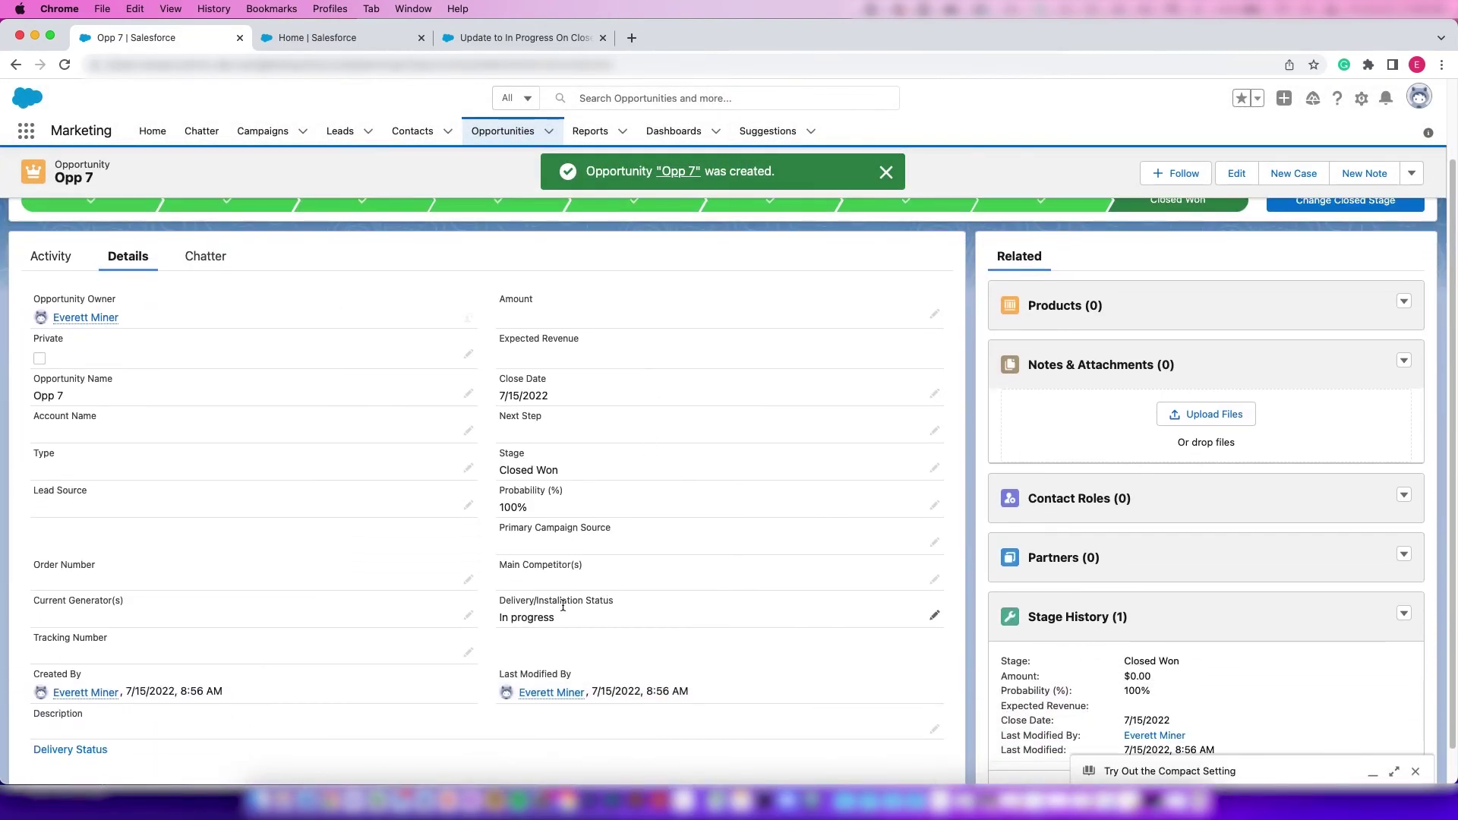